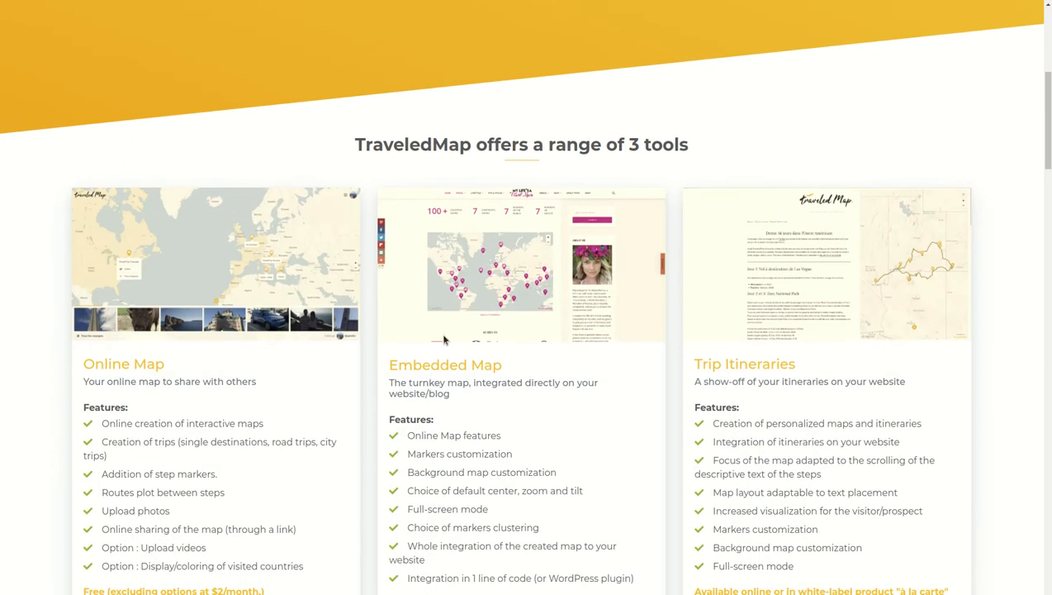
Open the TraveledMap registration form from the homepage
{"action": "scroll", "coordinate": [465, 302], "scroll_direction": "down", "scroll_amount": 1}
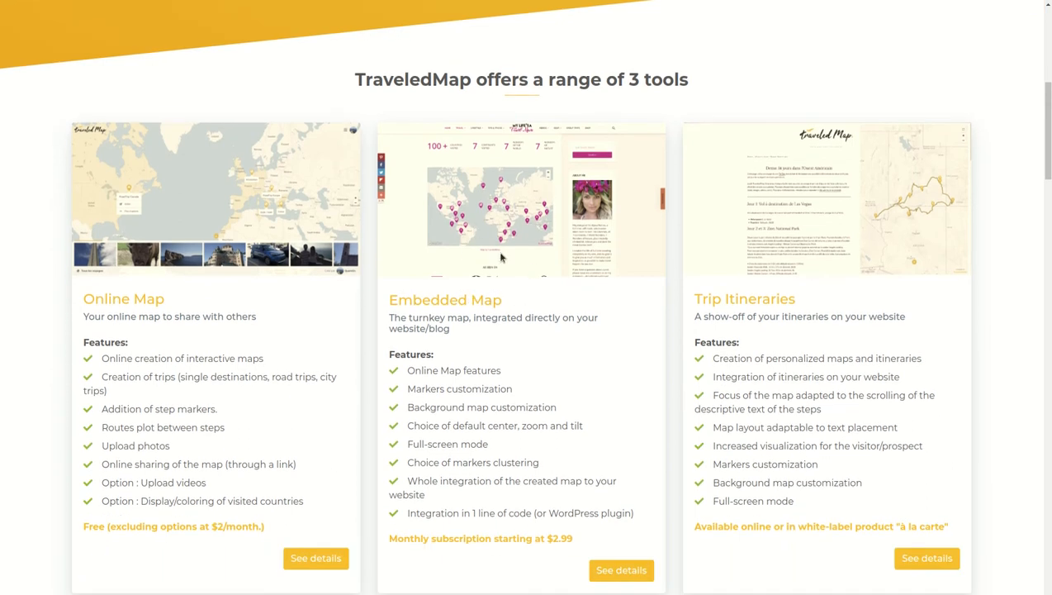
{"action": "scroll", "coordinate": [735, 295], "scroll_direction": "down", "scroll_amount": 1}
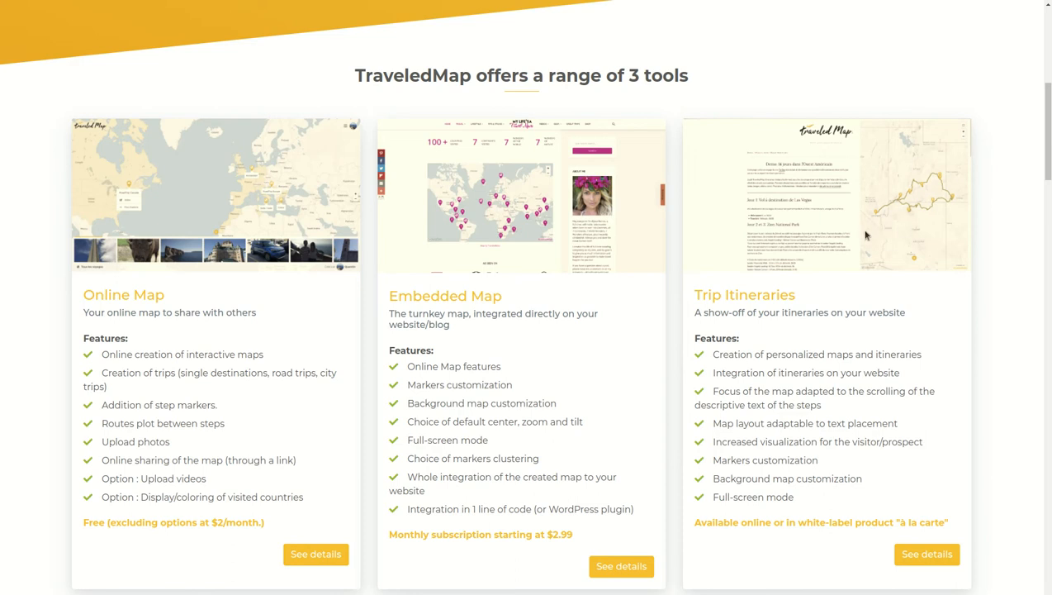
{"action": "scroll", "coordinate": [864, 231], "scroll_direction": "up", "scroll_amount": 5}
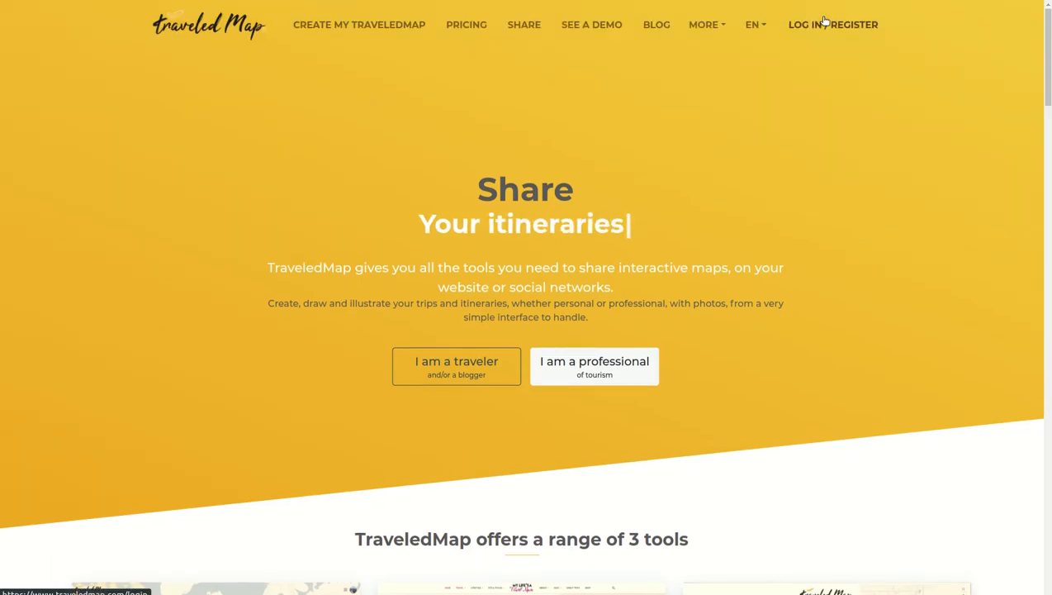
{"action": "left_click", "coordinate": [795, 25]}
{"action": "left_click", "coordinate": [467, 158]}
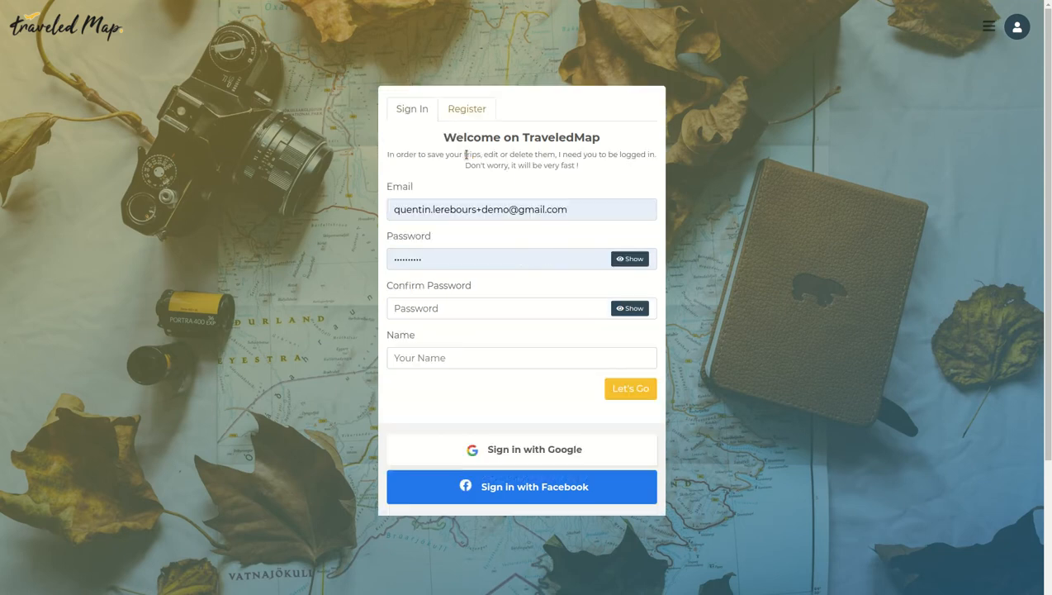
Replace the prefilled e-mail with the new account's e-mail address in the registration form
{"action": "triple_click", "coordinate": [488, 212]}
{"action": "key", "text": "BackSpace"}
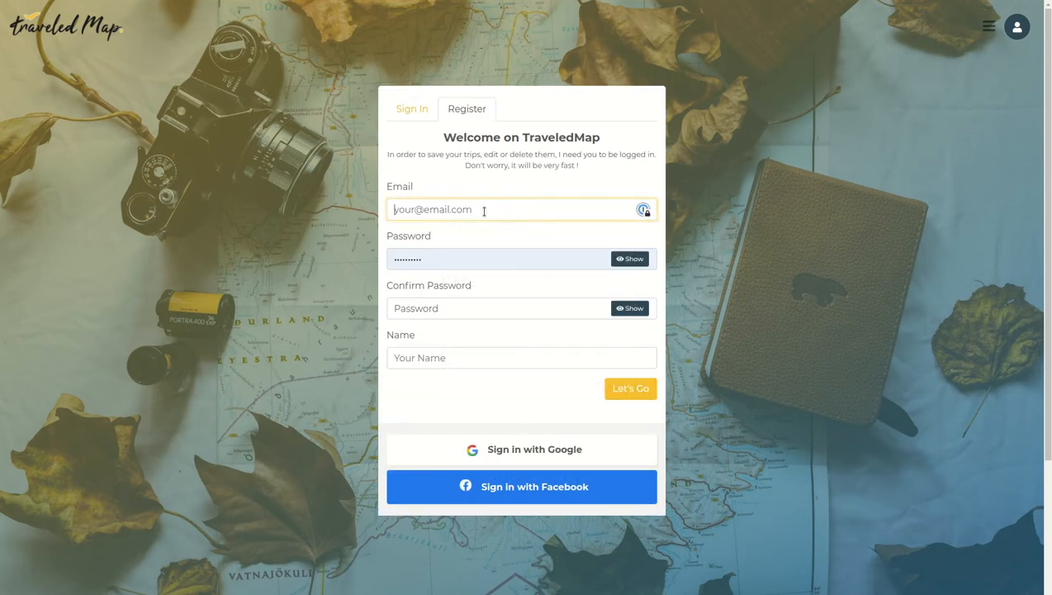
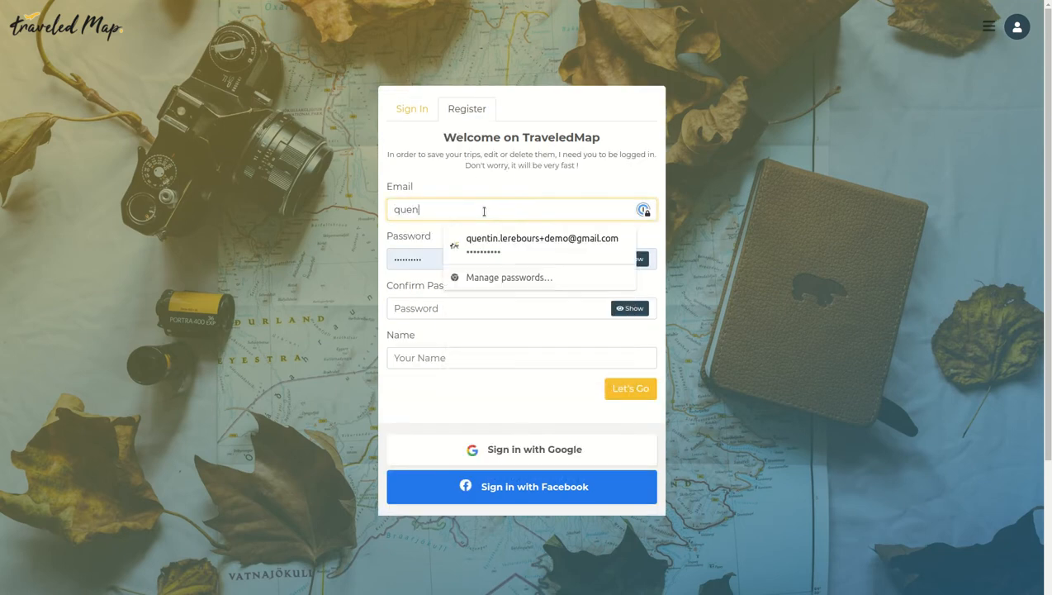
{"action": "triple_click", "coordinate": [484, 212]}
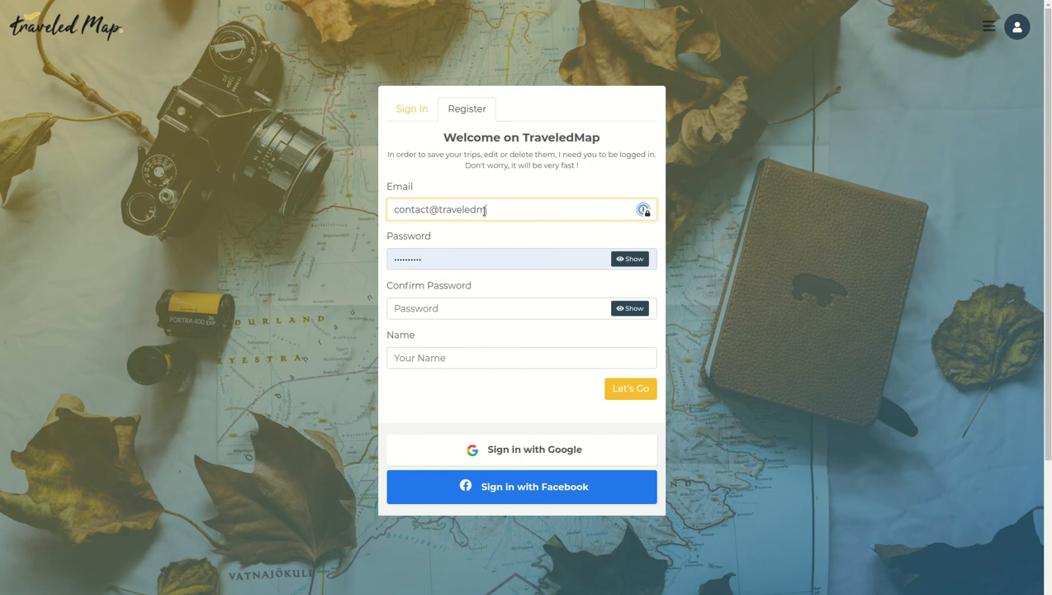
{"action": "key", "text": "Tab"}
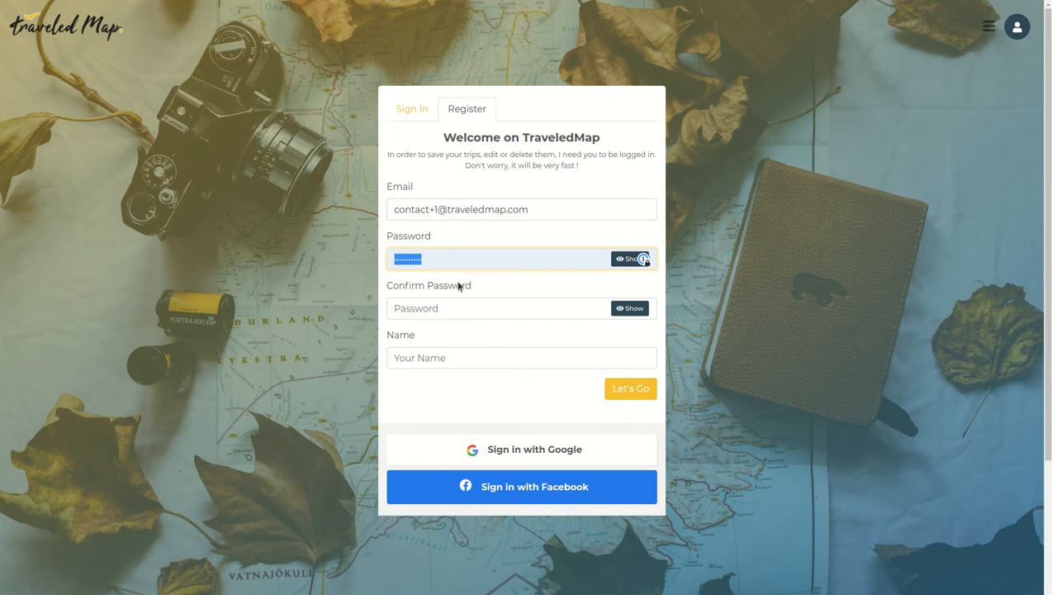
Enter the account password and confirm it in the registration form
{"action": "type", "text": "•"}
{"action": "key", "text": "Tab"}
{"action": "type", "text": "•••"}
{"action": "key", "text": "Tab"}
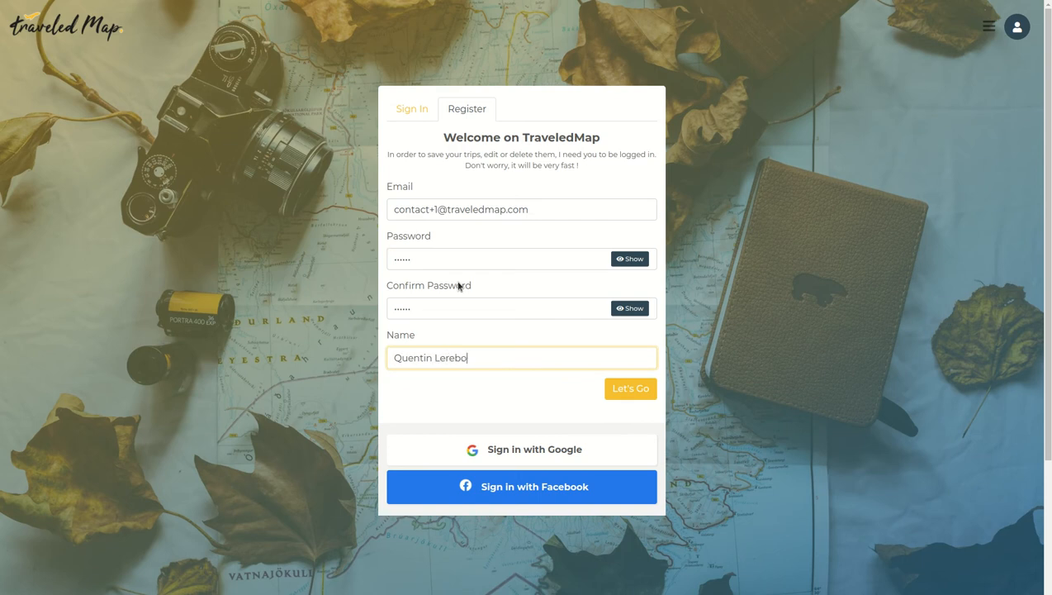
Fill in the user's full name and submit the registration
{"action": "left_click", "coordinate": [645, 391]}
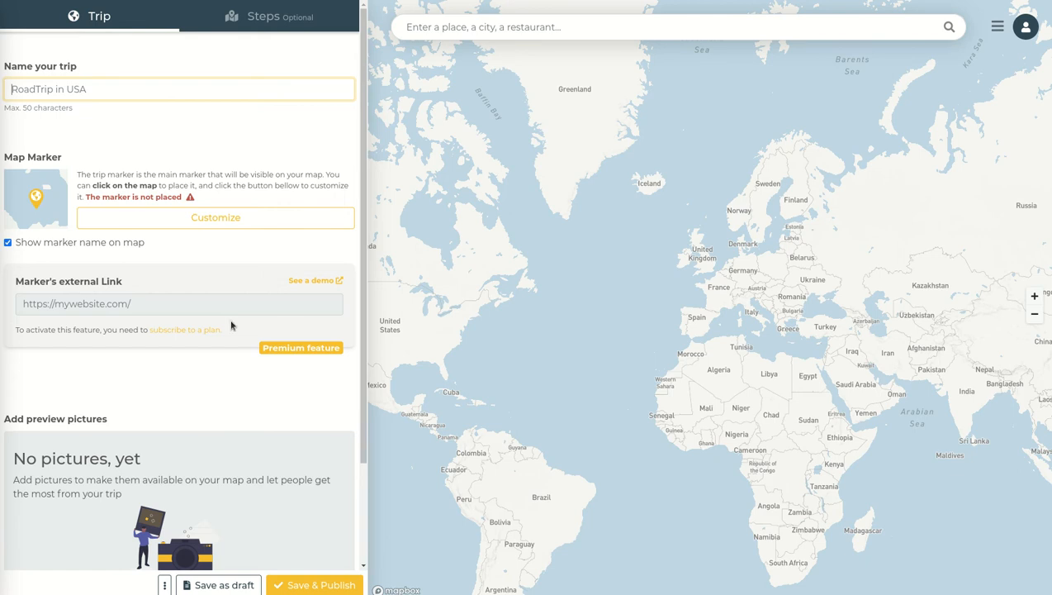
Place the trip's main marker on the map near Montreal in Quebec
{"action": "left_click", "coordinate": [252, 17]}
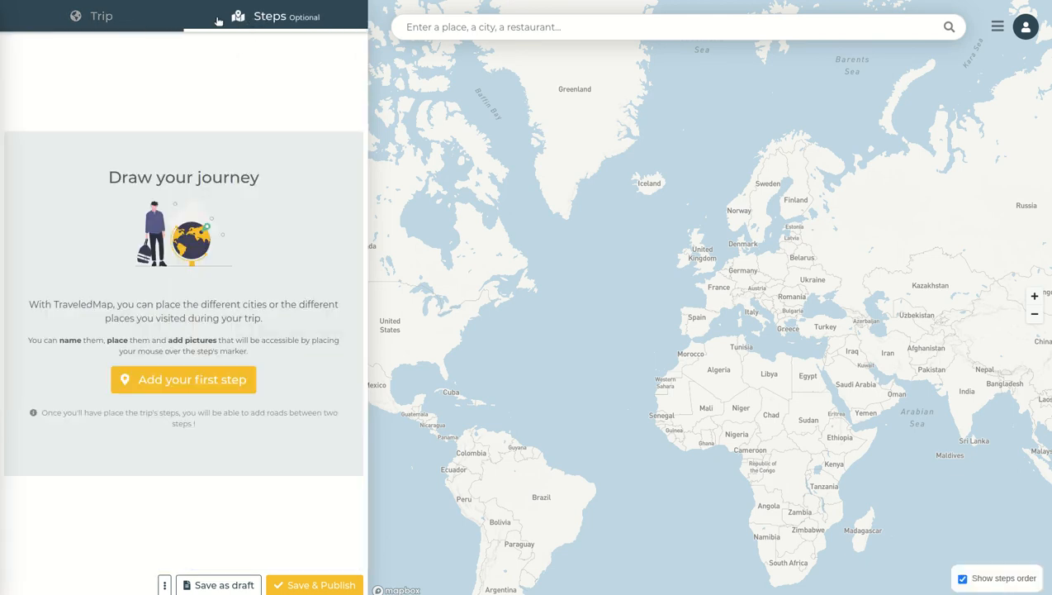
{"action": "left_click", "coordinate": [97, 16]}
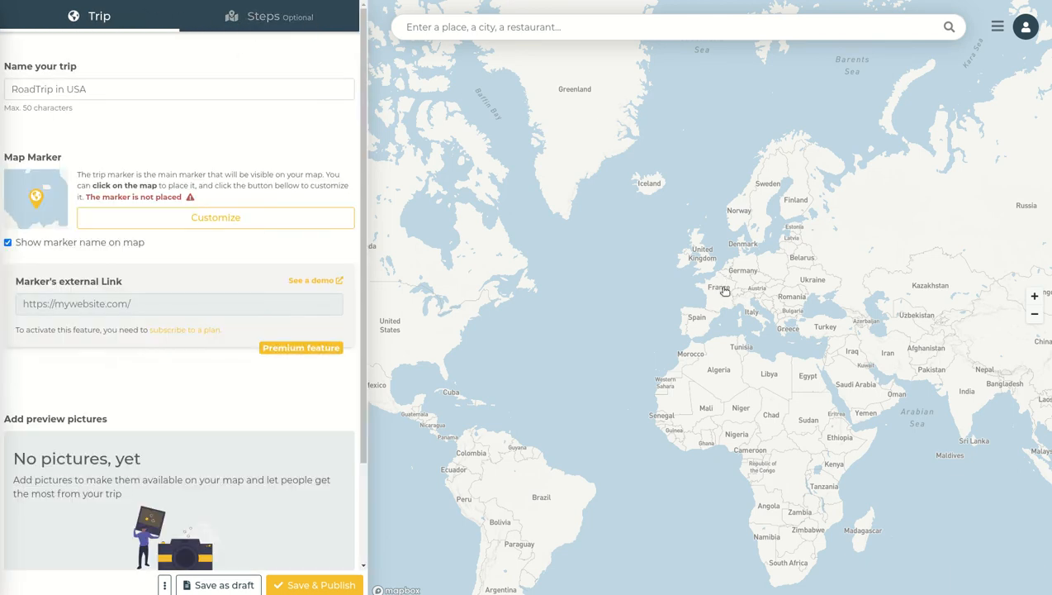
{"action": "left_click_drag", "start_coordinate": [462, 322], "coordinate": [569, 301]}
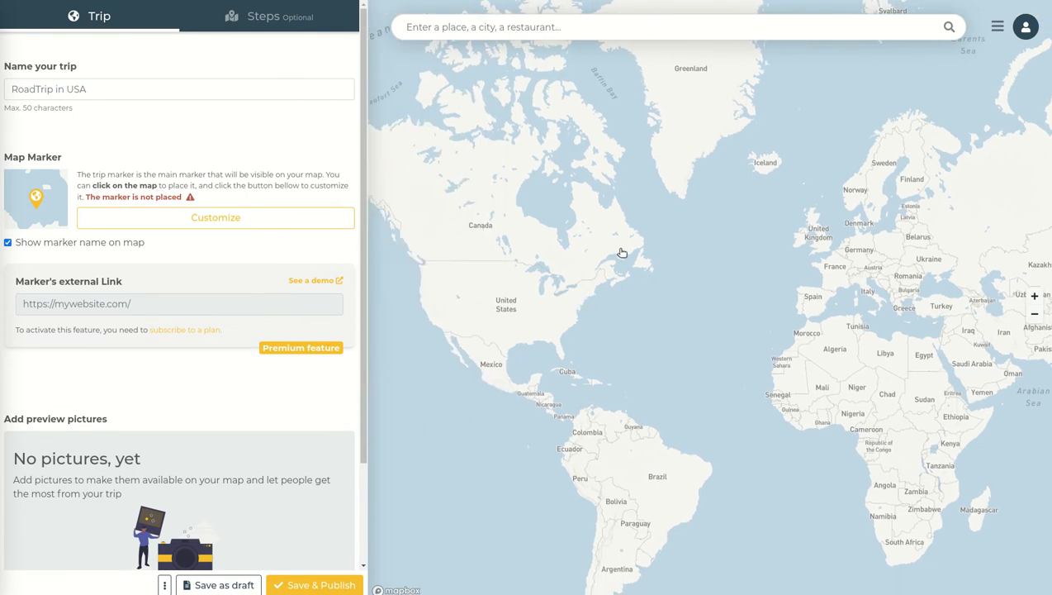
{"action": "scroll", "coordinate": [622, 252], "scroll_direction": "up", "scroll_amount": 5}
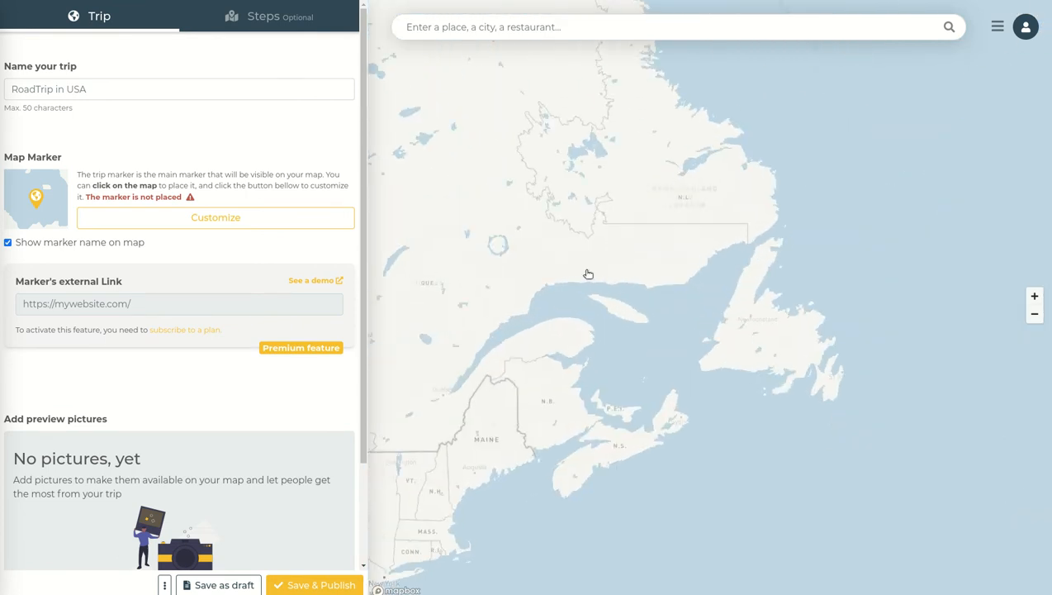
{"action": "left_click_drag", "start_coordinate": [681, 255], "coordinate": [766, 157]}
{"action": "scroll", "coordinate": [678, 251], "scroll_direction": "up", "scroll_amount": 5}
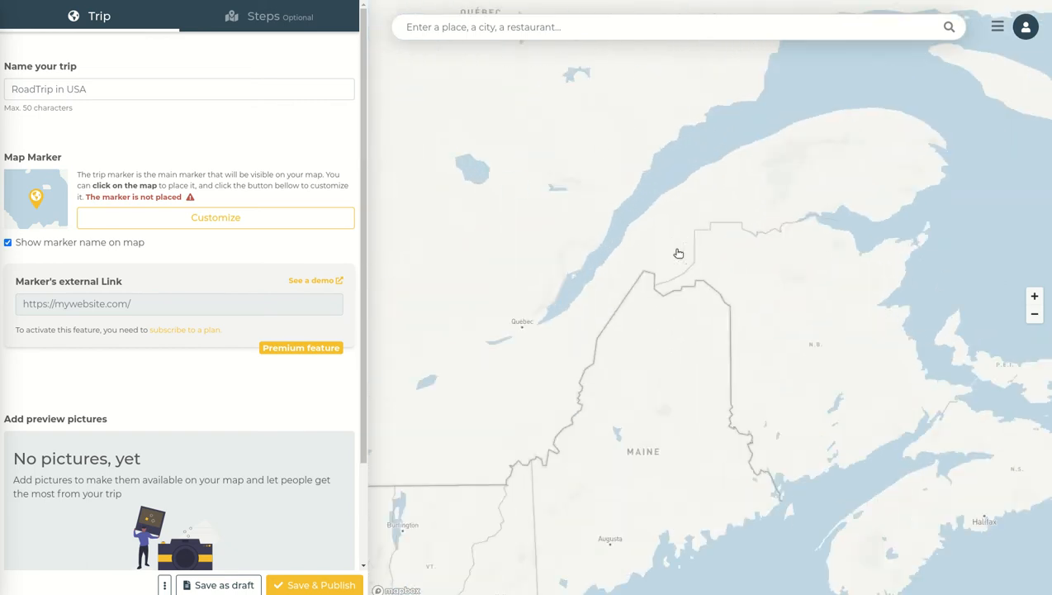
{"action": "left_click_drag", "start_coordinate": [597, 292], "coordinate": [751, 228]}
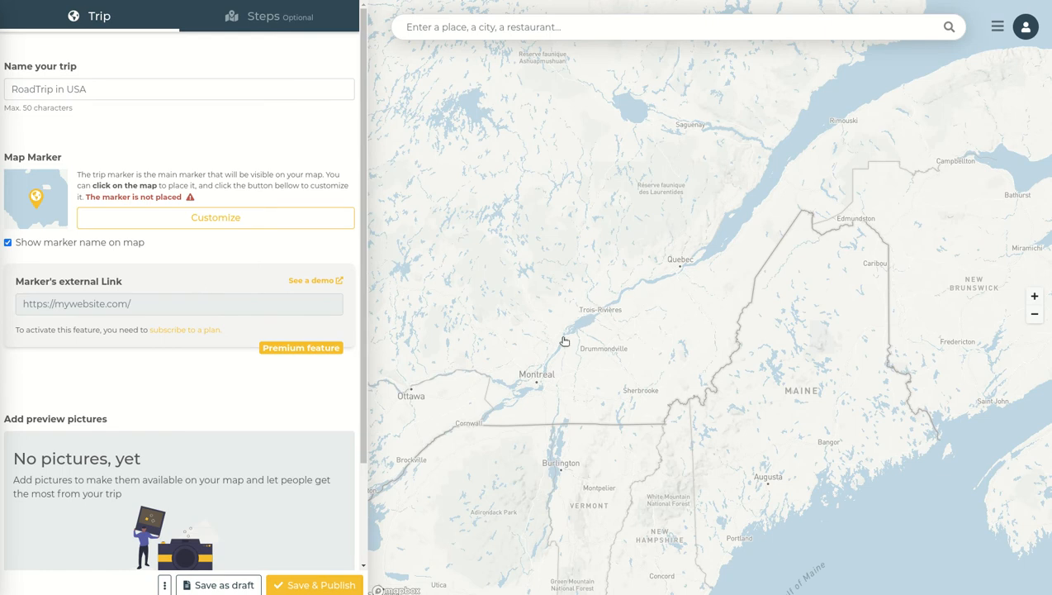
{"action": "left_click", "coordinate": [516, 357]}
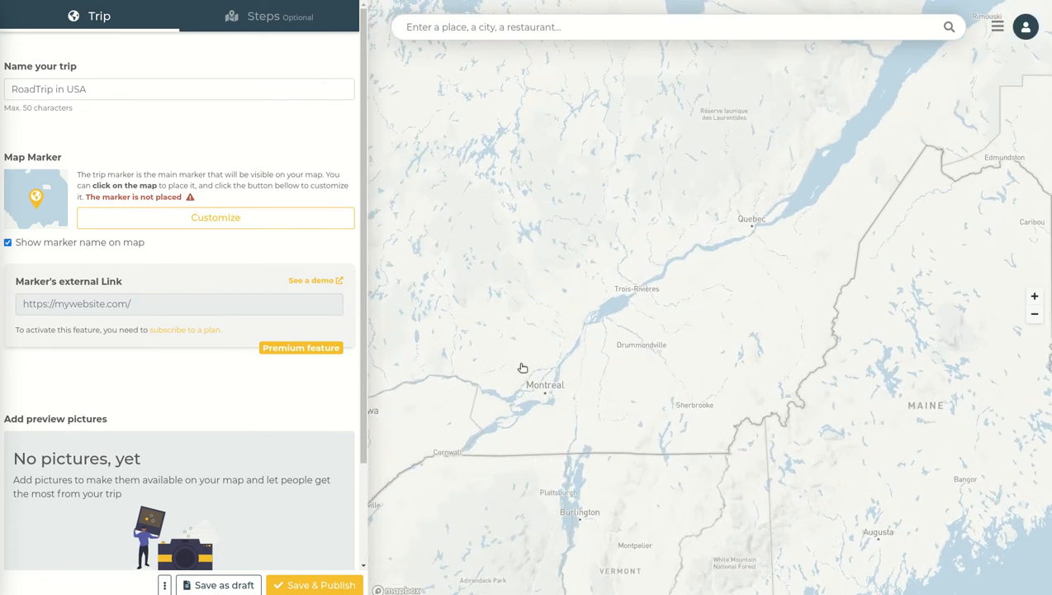
Name the trip 15 days RoadTrip in Canada
{"action": "left_click", "coordinate": [90, 88]}
{"action": "type", "text": "Roa"}
{"action": "type", "text": "dTrip in Can"}
{"action": "type", "text": "15 days"}
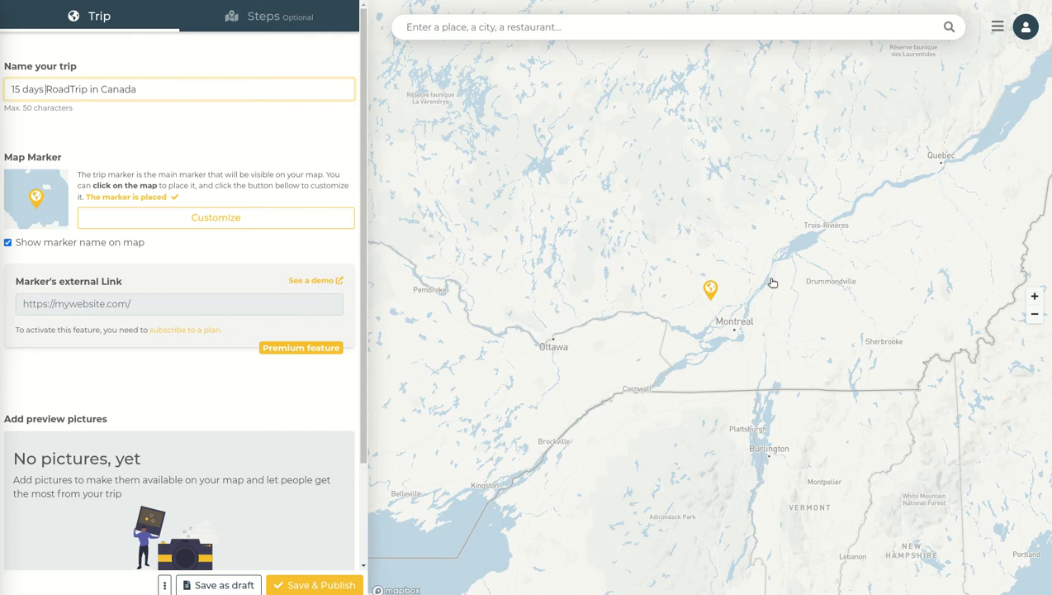
Browse the trip marker's icon, color and size options, then cancel the customization dialog
{"action": "left_click", "coordinate": [171, 217]}
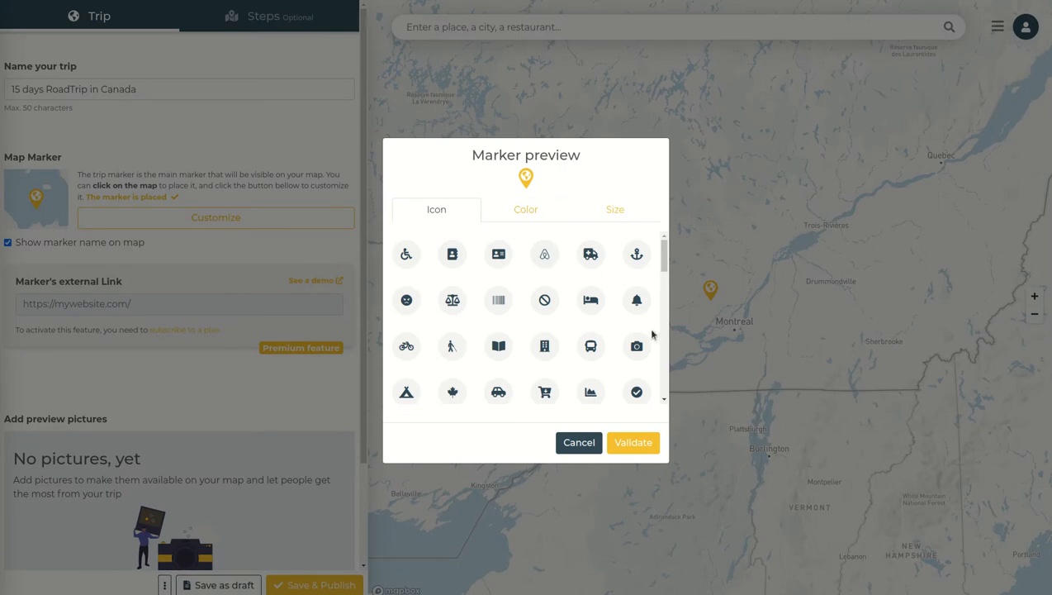
{"action": "scroll", "coordinate": [475, 289], "scroll_direction": "down", "scroll_amount": 5}
{"action": "scroll", "coordinate": [479, 291], "scroll_direction": "up", "scroll_amount": 5}
{"action": "left_click", "coordinate": [534, 208]}
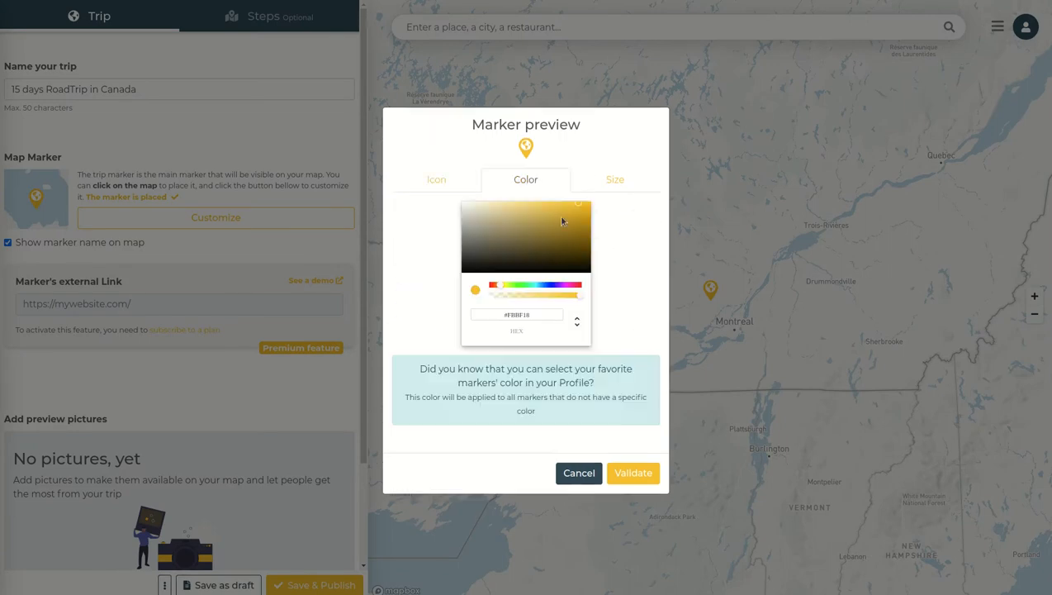
{"action": "left_click", "coordinate": [615, 177]}
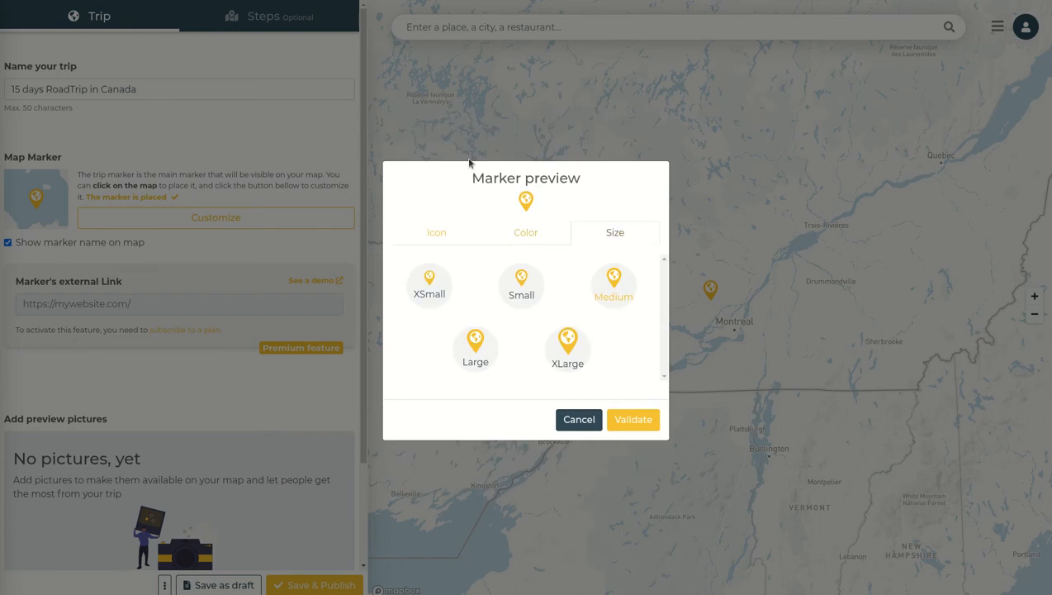
{"action": "left_click", "coordinate": [527, 234]}
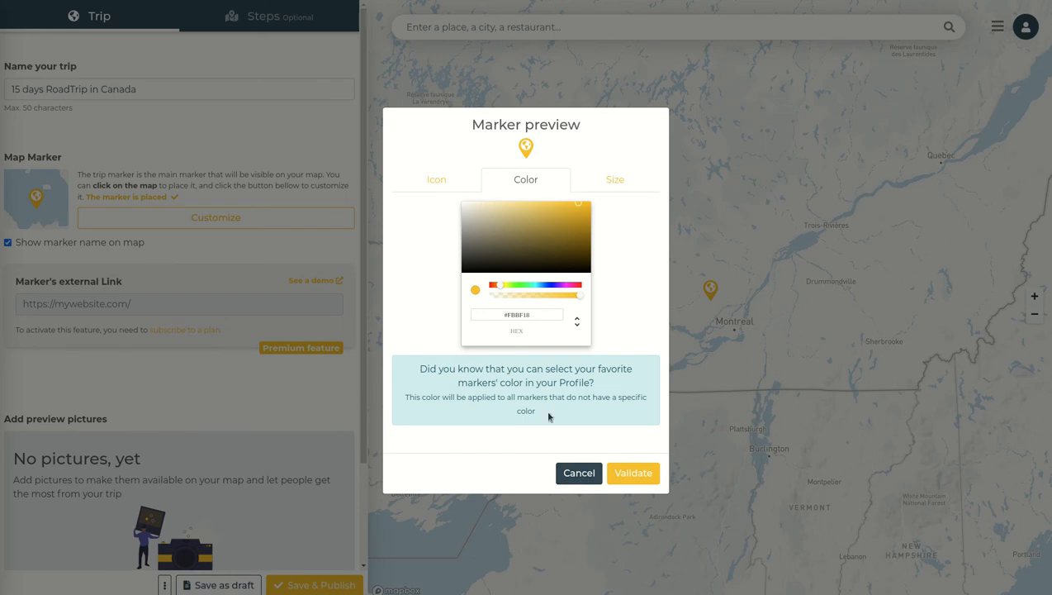
{"action": "left_click", "coordinate": [571, 474]}
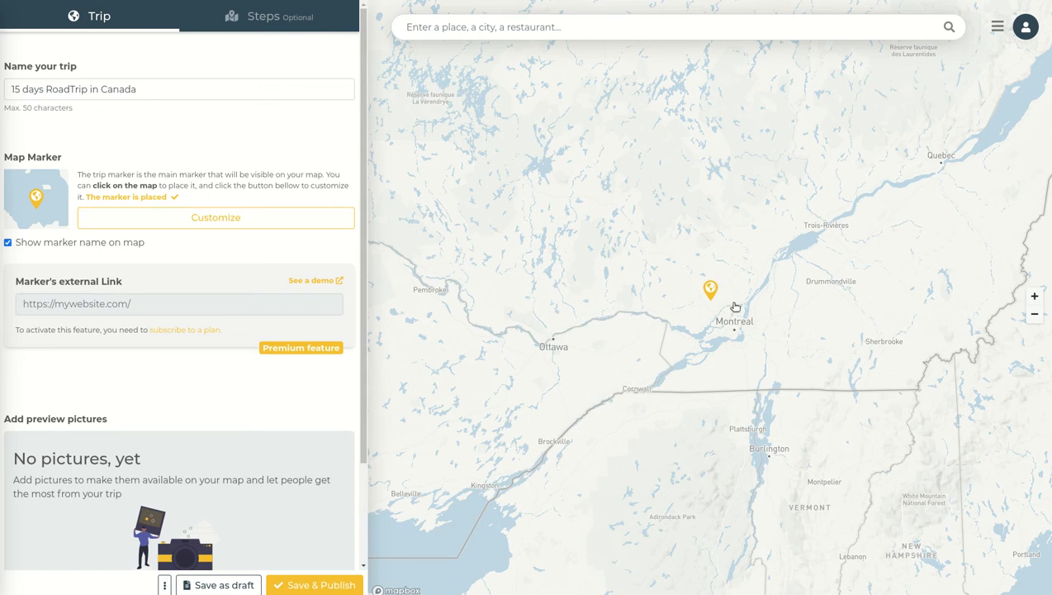
Open the preview pictures gallery and return to the trip form
{"action": "scroll", "coordinate": [141, 247], "scroll_direction": "down", "scroll_amount": 2}
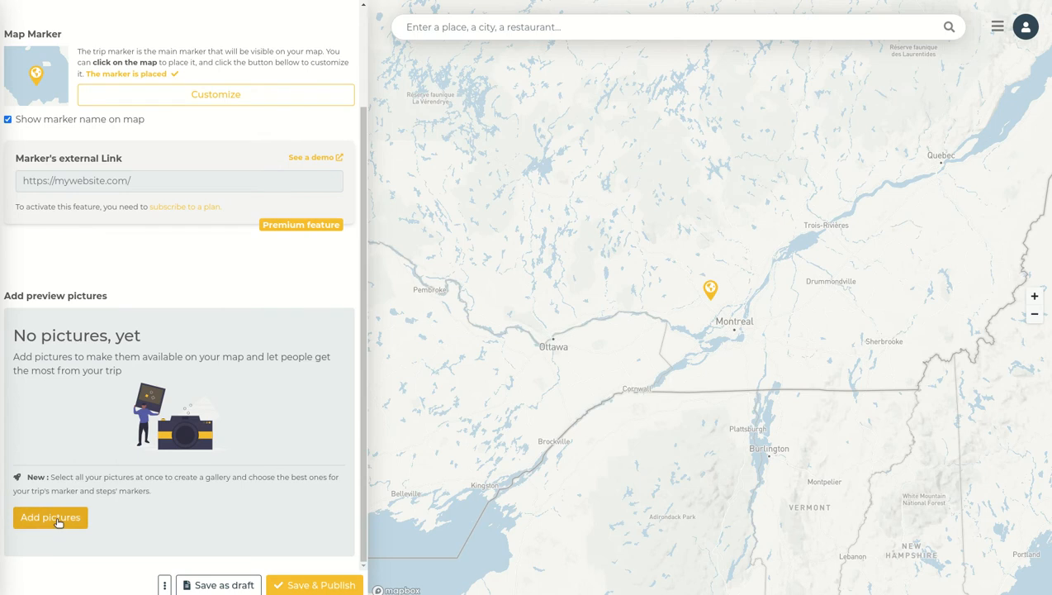
{"action": "left_click", "coordinate": [58, 516]}
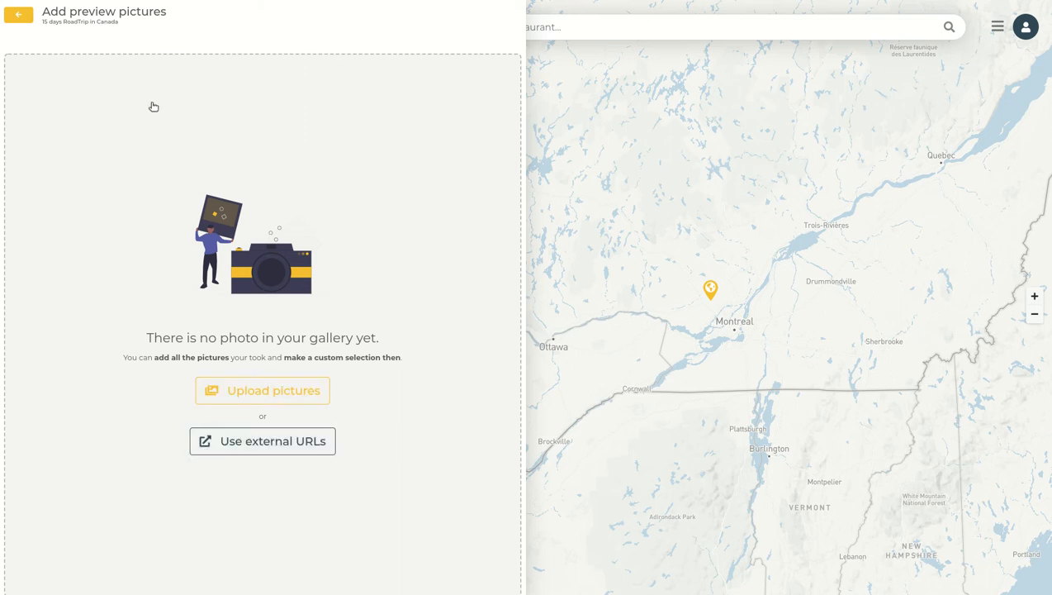
{"action": "left_click", "coordinate": [18, 14]}
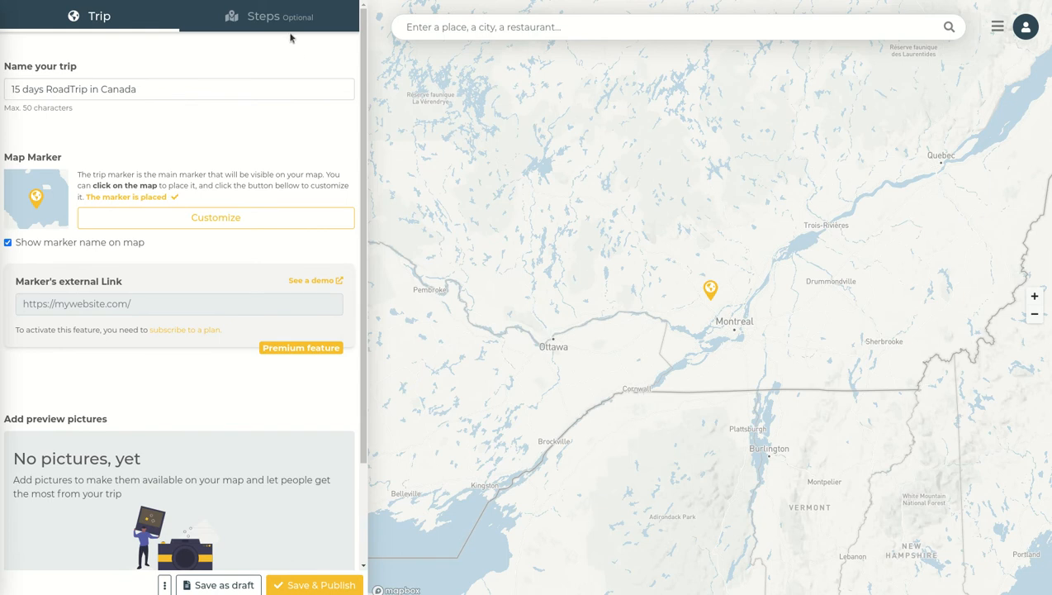
{"action": "left_click", "coordinate": [263, 23]}
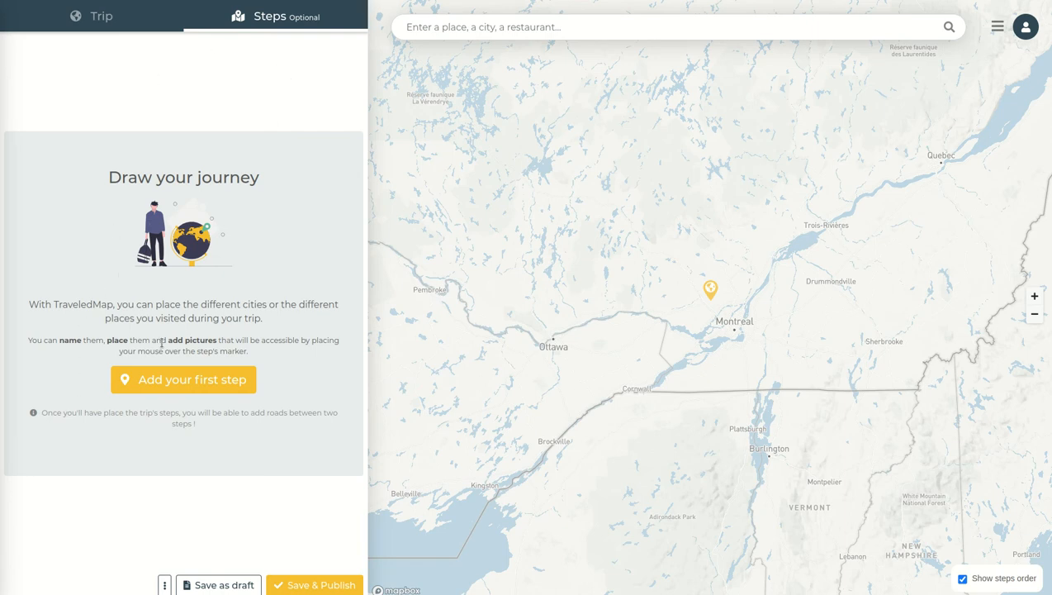
{"action": "left_click", "coordinate": [129, 22]}
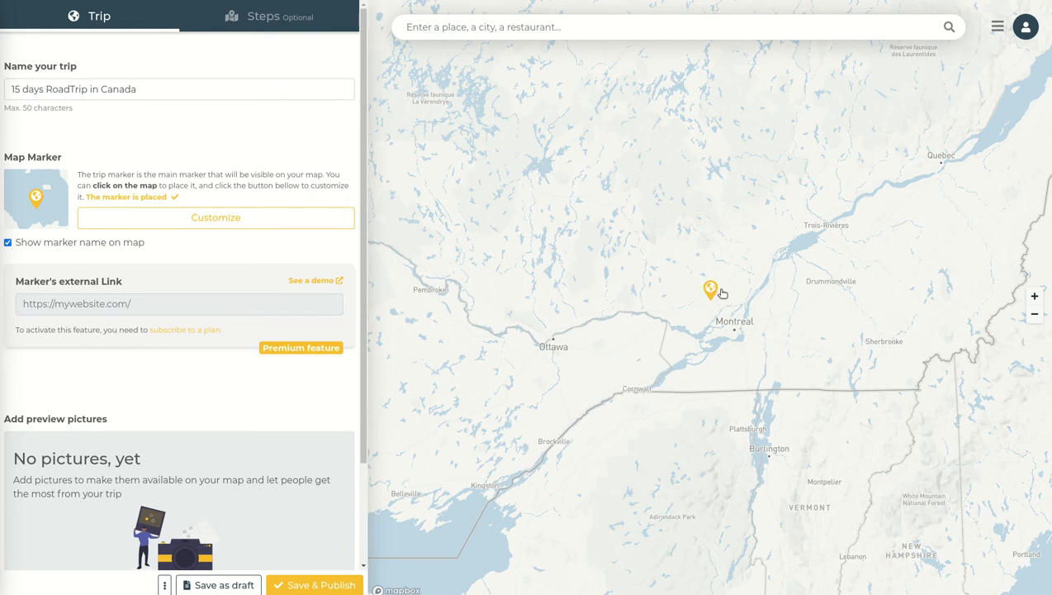
{"action": "scroll", "coordinate": [221, 265], "scroll_direction": "down", "scroll_amount": 2}
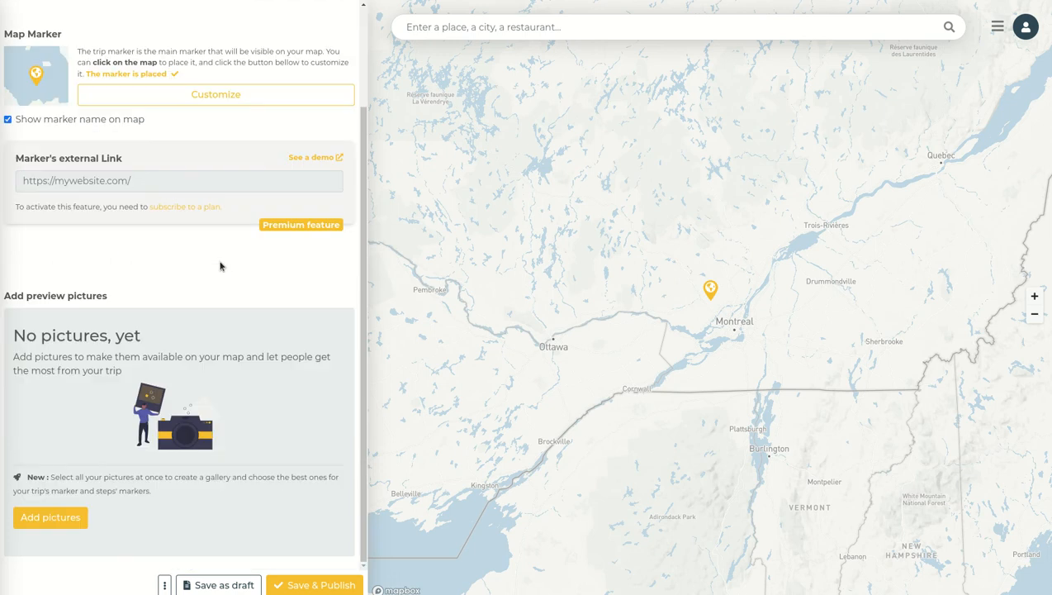
{"action": "scroll", "coordinate": [221, 265], "scroll_direction": "up", "scroll_amount": 2}
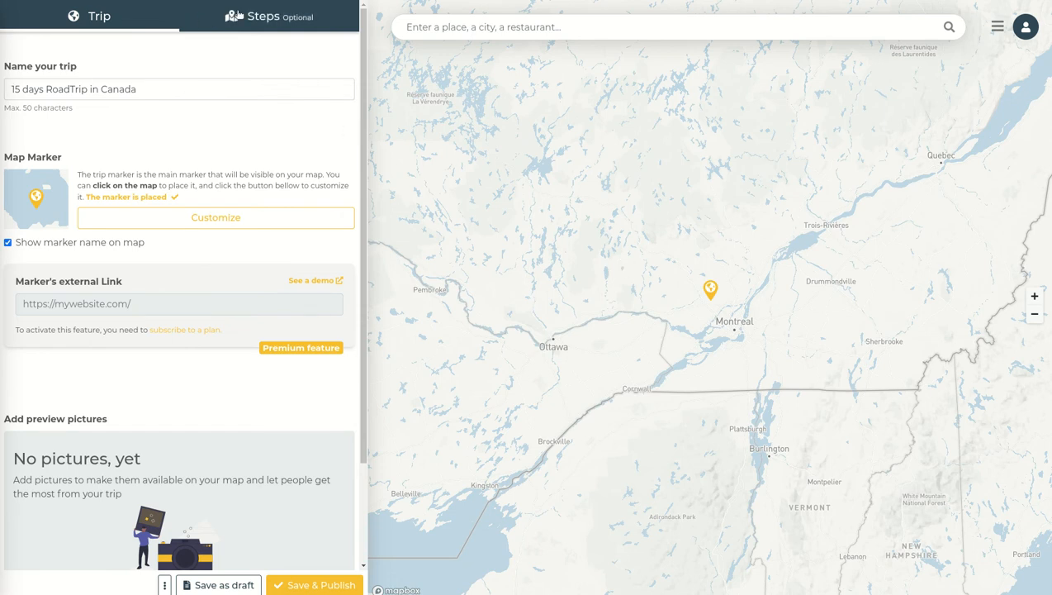
Add a first step and place its marker at Montréal, Quebec, Canada using the place search
{"action": "left_click", "coordinate": [264, 17]}
{"action": "left_click", "coordinate": [187, 385]}
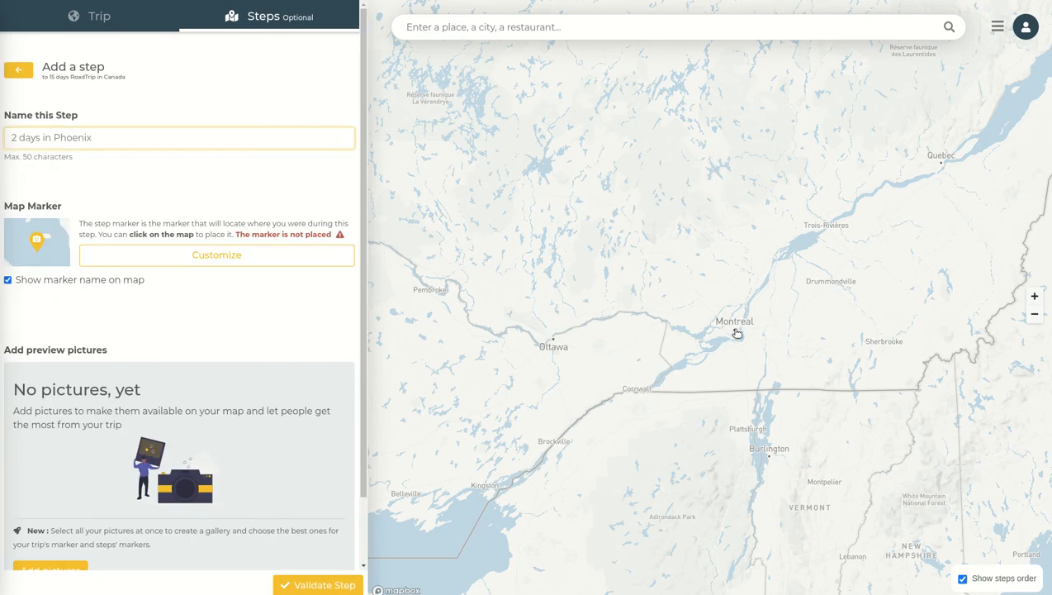
{"action": "scroll", "coordinate": [735, 336], "scroll_direction": "up", "scroll_amount": 2}
{"action": "left_click", "coordinate": [625, 31]}
{"action": "type", "text": "Montrel"}
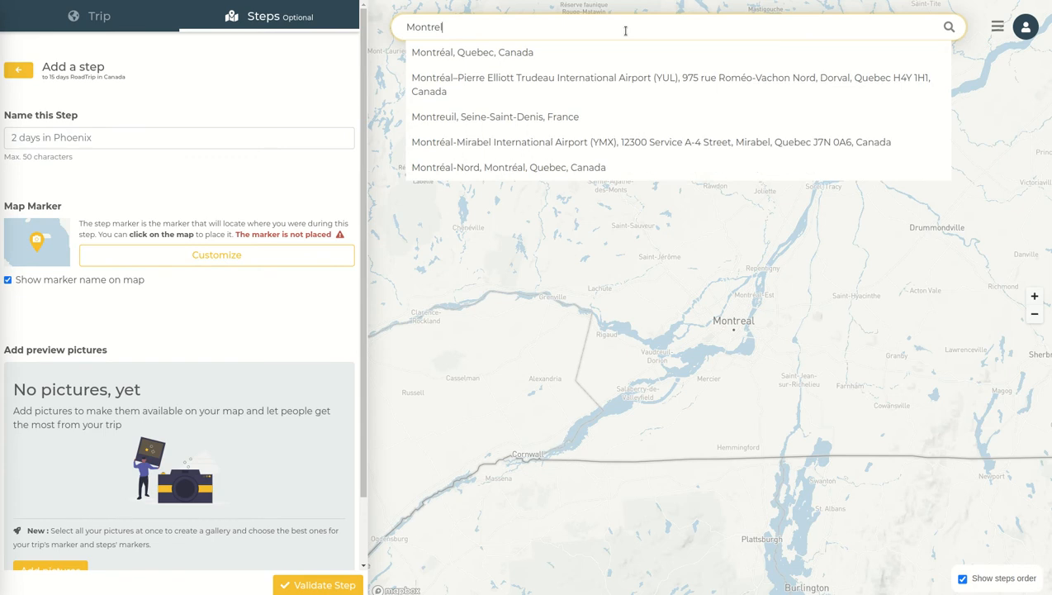
{"action": "key", "text": "BackSpace"}
{"action": "type", "text": "a"}
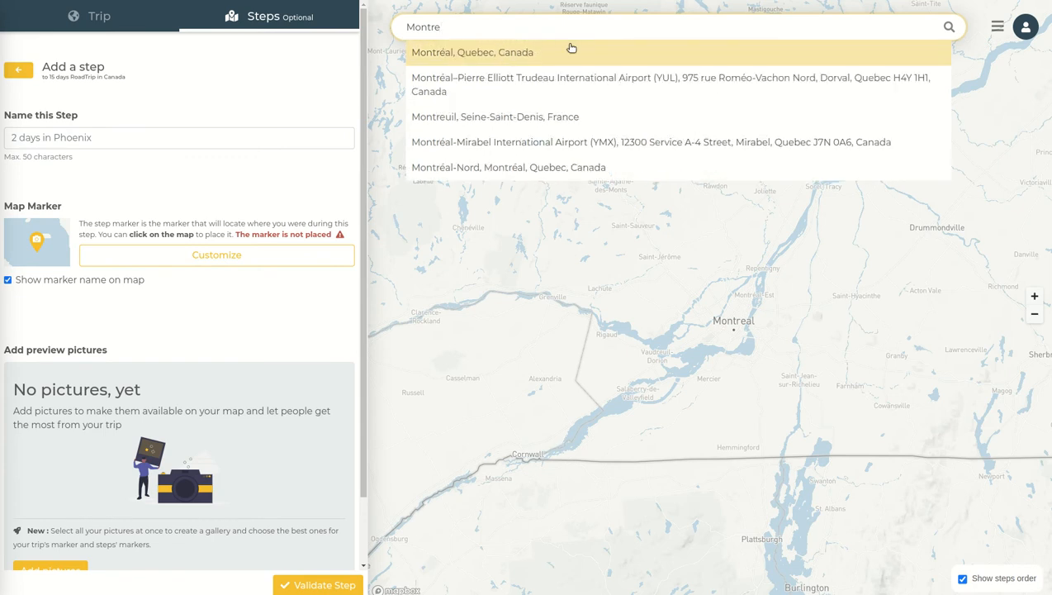
{"action": "left_click", "coordinate": [548, 47]}
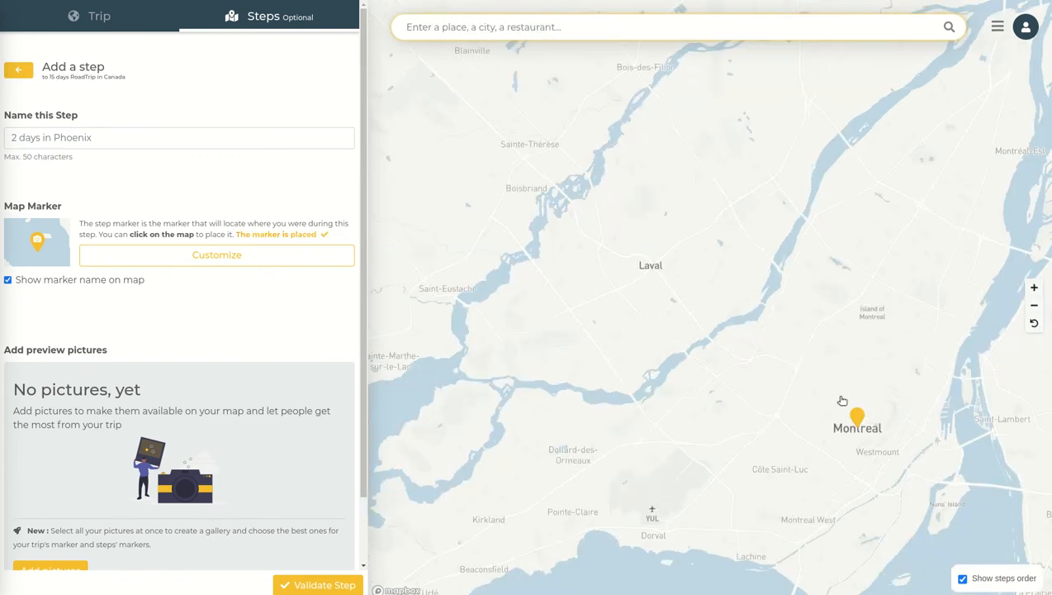
Name the first step Montréal and validate it
{"action": "scroll", "coordinate": [912, 347], "scroll_direction": "down", "scroll_amount": 2}
{"action": "scroll", "coordinate": [911, 348], "scroll_direction": "down", "scroll_amount": 5}
{"action": "left_click_drag", "start_coordinate": [946, 291], "coordinate": [807, 254]}
{"action": "left_click", "coordinate": [112, 136]}
{"action": "type", "text": "M"}
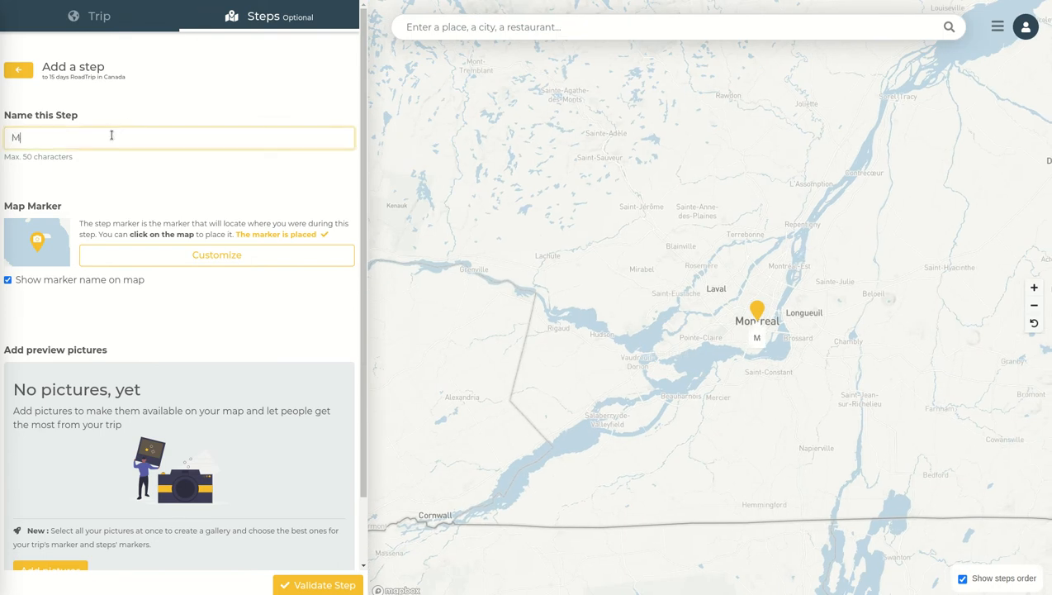
{"action": "type", "text": "ontréal"}
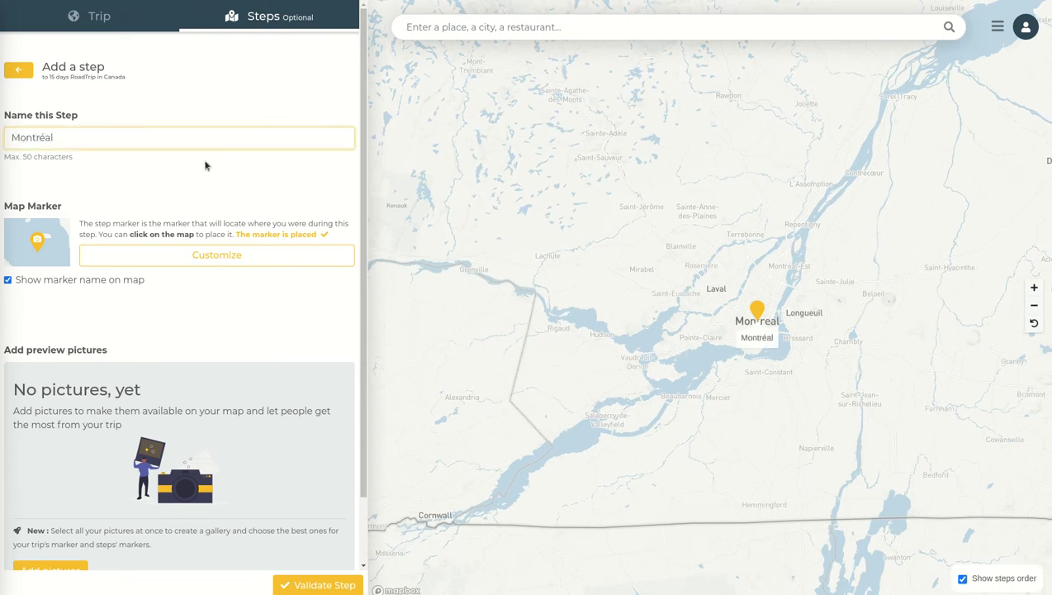
{"action": "scroll", "coordinate": [207, 176], "scroll_direction": "down", "scroll_amount": 1}
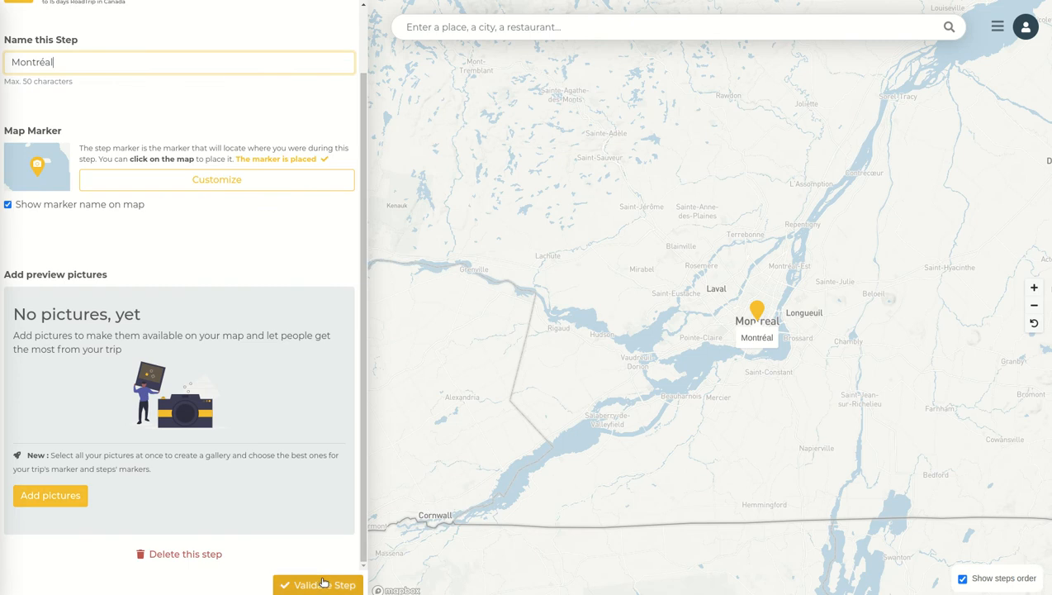
{"action": "scroll", "coordinate": [190, 359], "scroll_direction": "up", "scroll_amount": 1}
{"action": "scroll", "coordinate": [205, 251], "scroll_direction": "down", "scroll_amount": 1}
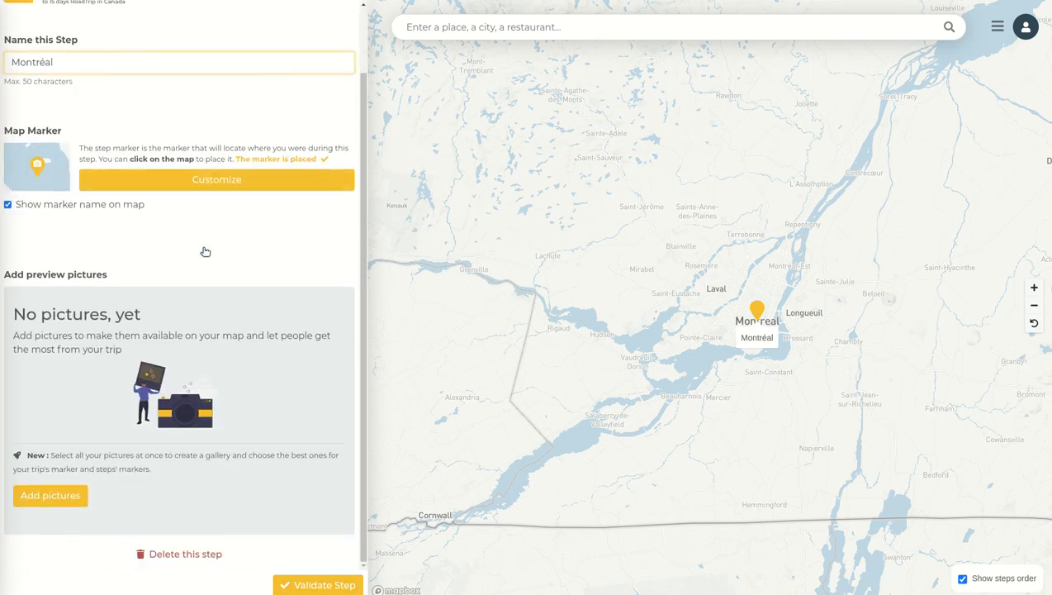
{"action": "left_click", "coordinate": [317, 584]}
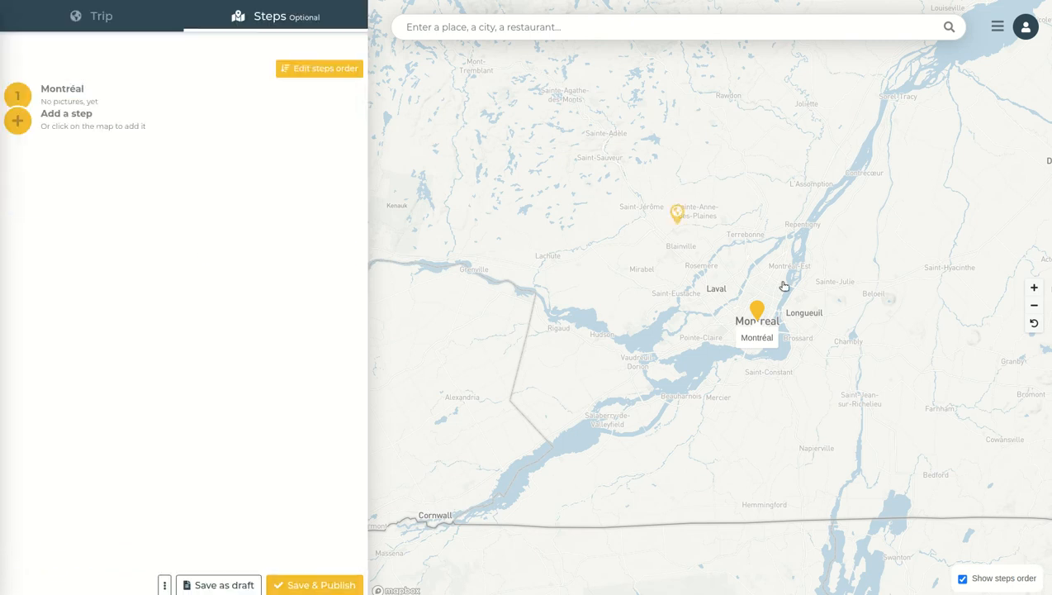
Add a second step and place its marker on Quebec by clicking the map
{"action": "left_click", "coordinate": [18, 122]}
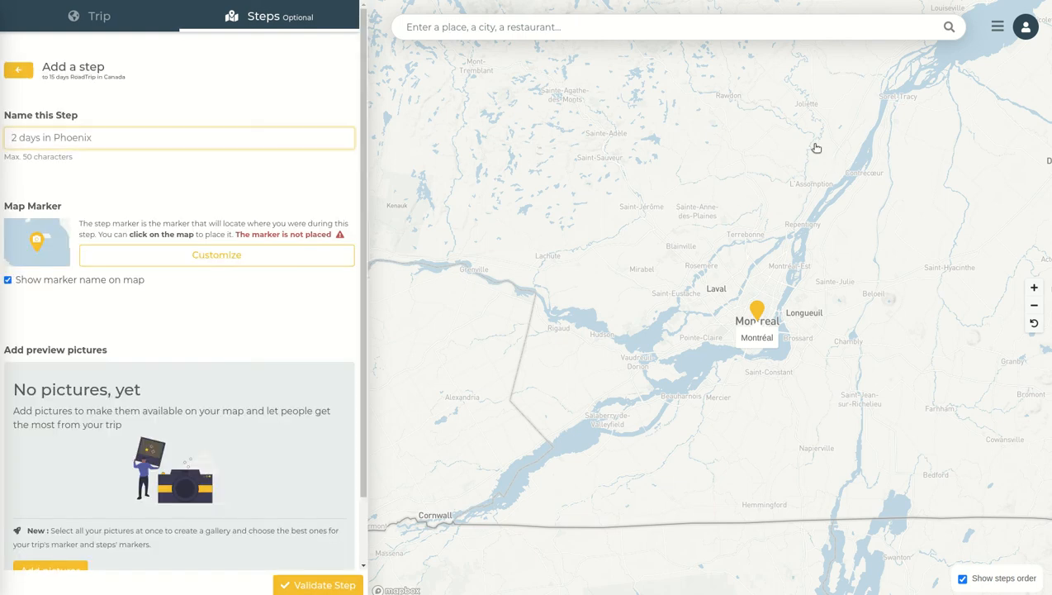
{"action": "left_click_drag", "start_coordinate": [818, 159], "coordinate": [696, 262]}
{"action": "scroll", "coordinate": [830, 241], "scroll_direction": "down", "scroll_amount": 3}
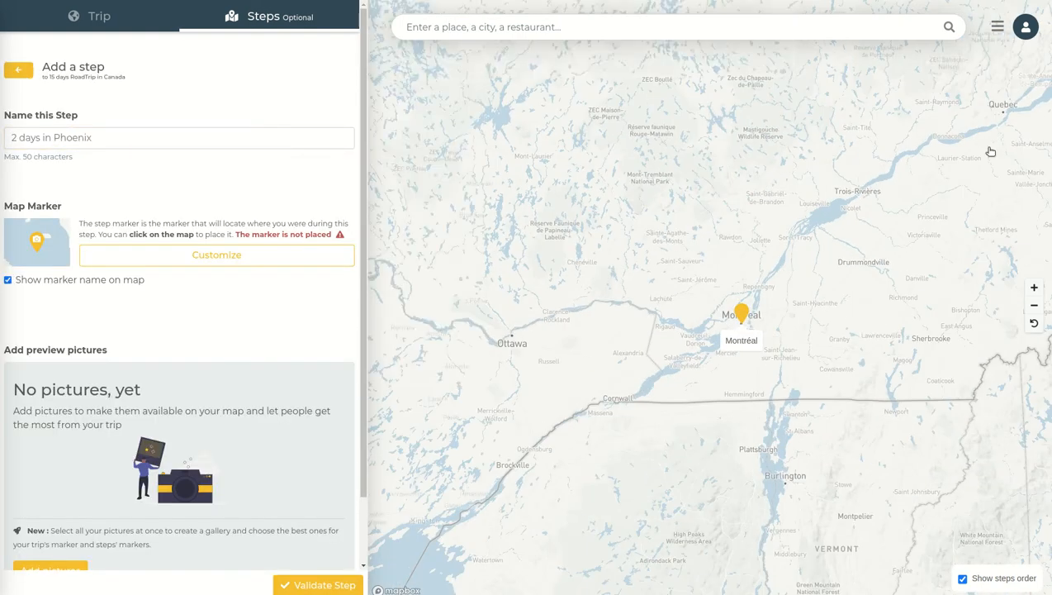
{"action": "scroll", "coordinate": [832, 230], "scroll_direction": "up", "scroll_amount": 2}
{"action": "scroll", "coordinate": [843, 193], "scroll_direction": "up", "scroll_amount": 3}
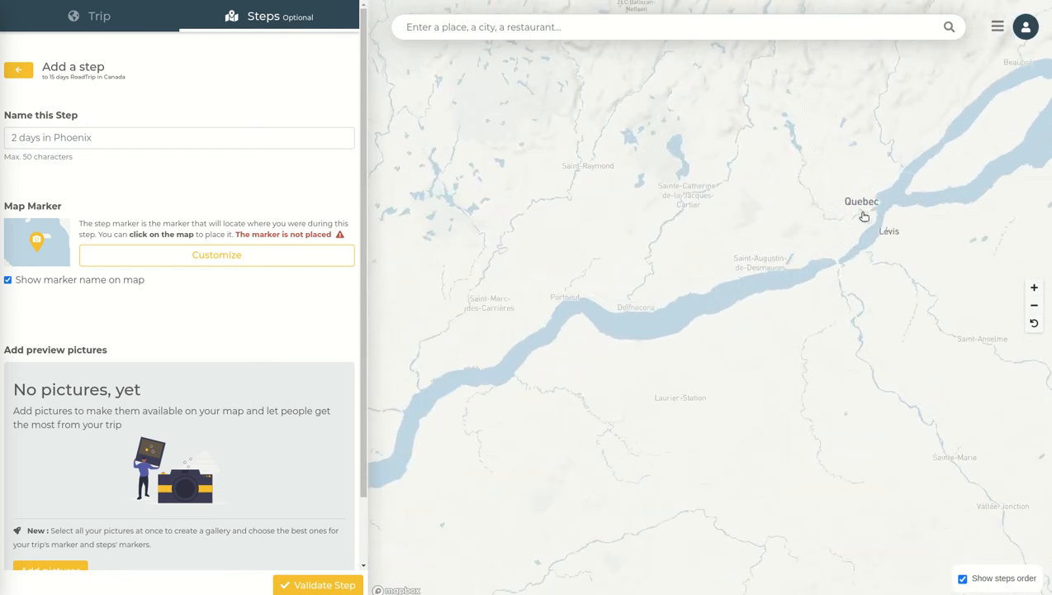
{"action": "left_click", "coordinate": [861, 214]}
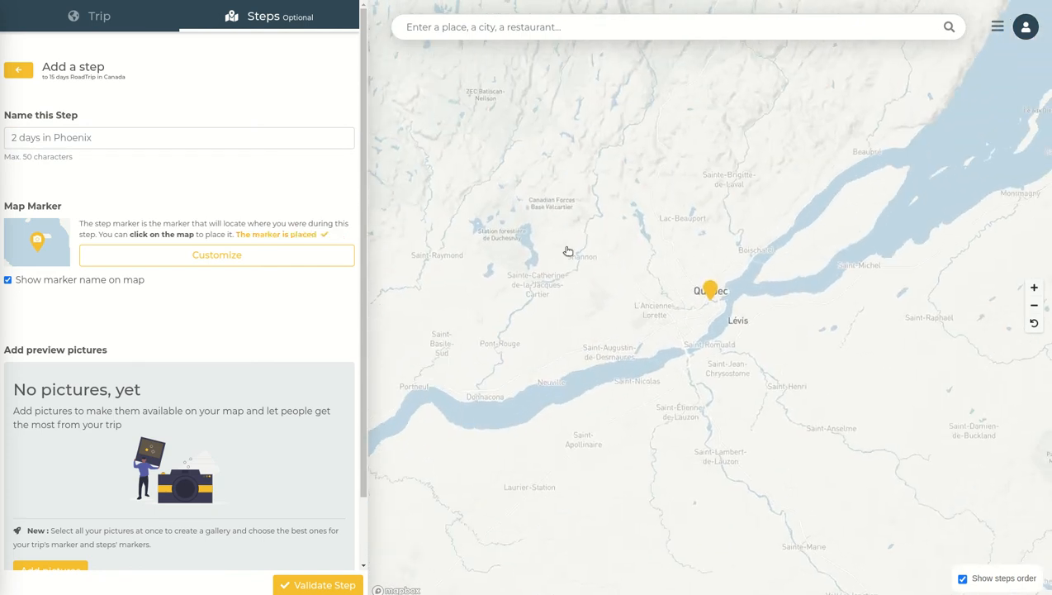
Name the second step Quebec City and validate it
{"action": "left_click", "coordinate": [141, 137]}
{"action": "type", "text": "Quebe"}
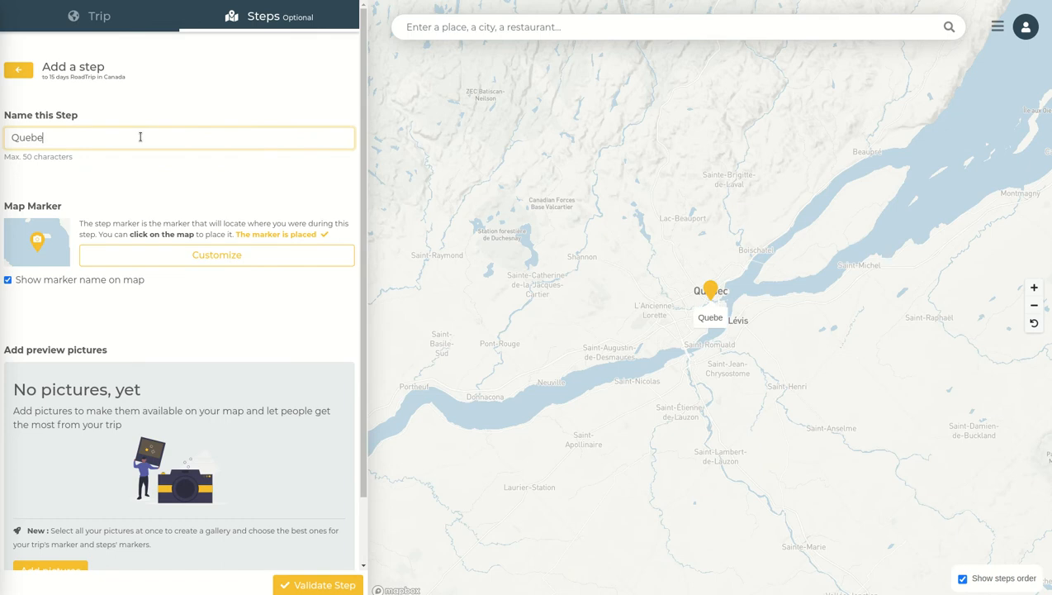
{"action": "type", "text": "c City"}
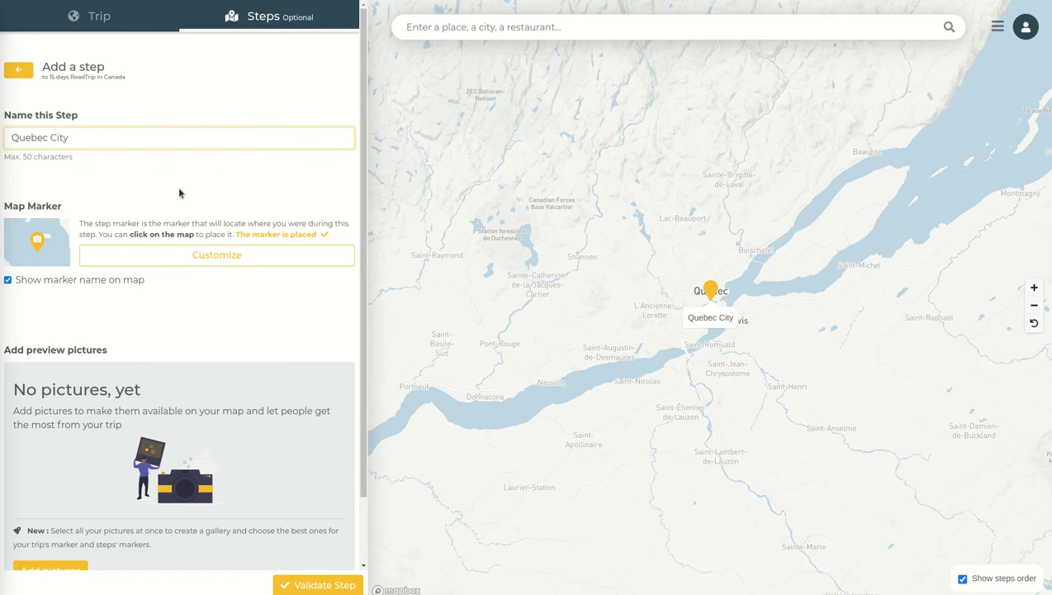
{"action": "left_click", "coordinate": [308, 581]}
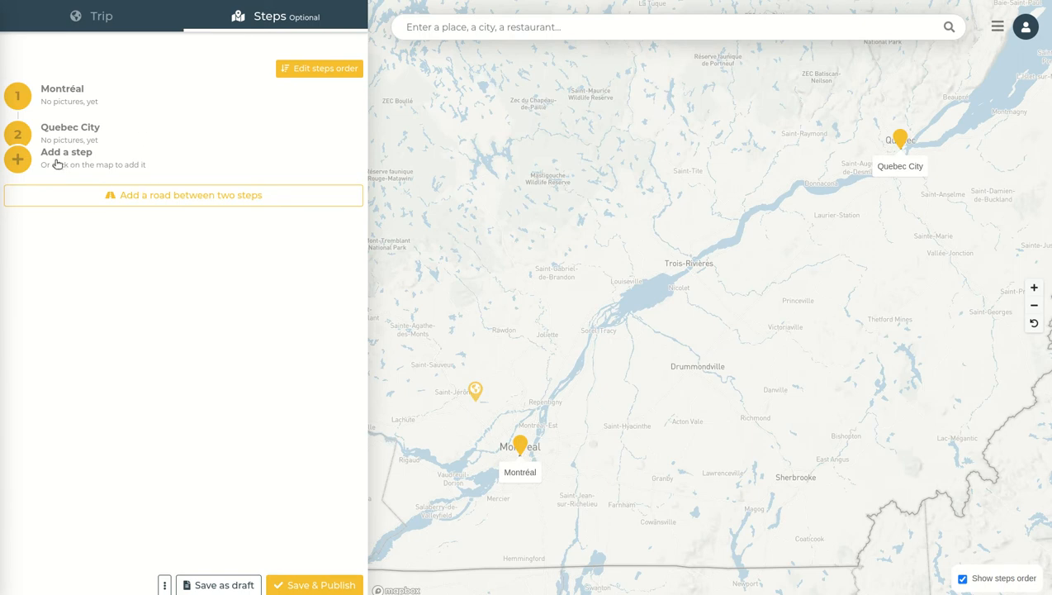
Add a third step and name it Percé
{"action": "left_click", "coordinate": [18, 159]}
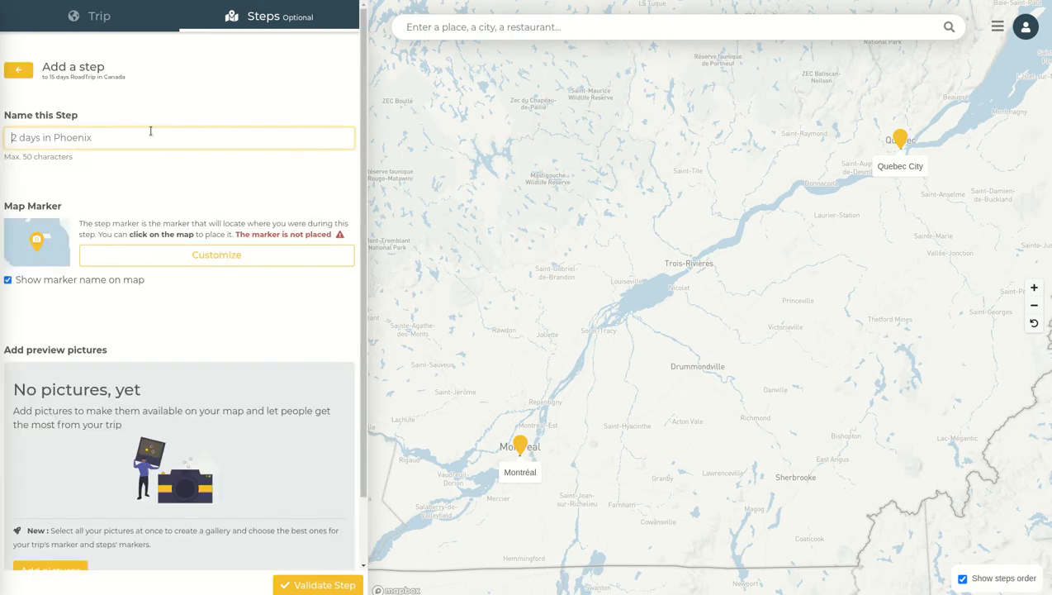
{"action": "type", "text": "P"}
{"action": "key", "text": "BackSpace"}
{"action": "type", "text": "Percé"}
{"action": "left_click", "coordinate": [513, 34]}
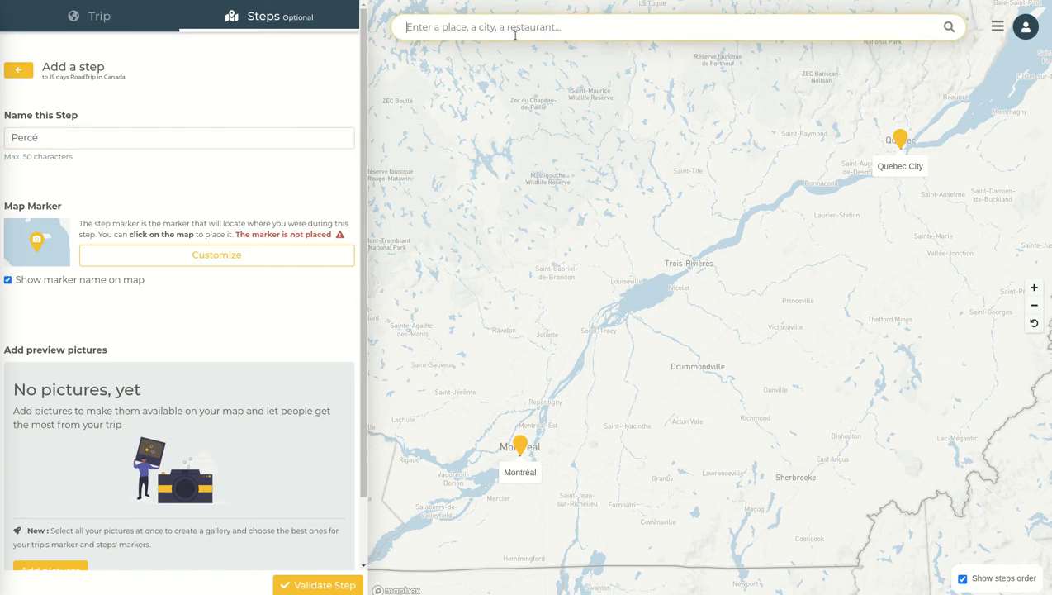
{"action": "type", "text": "Perce"}
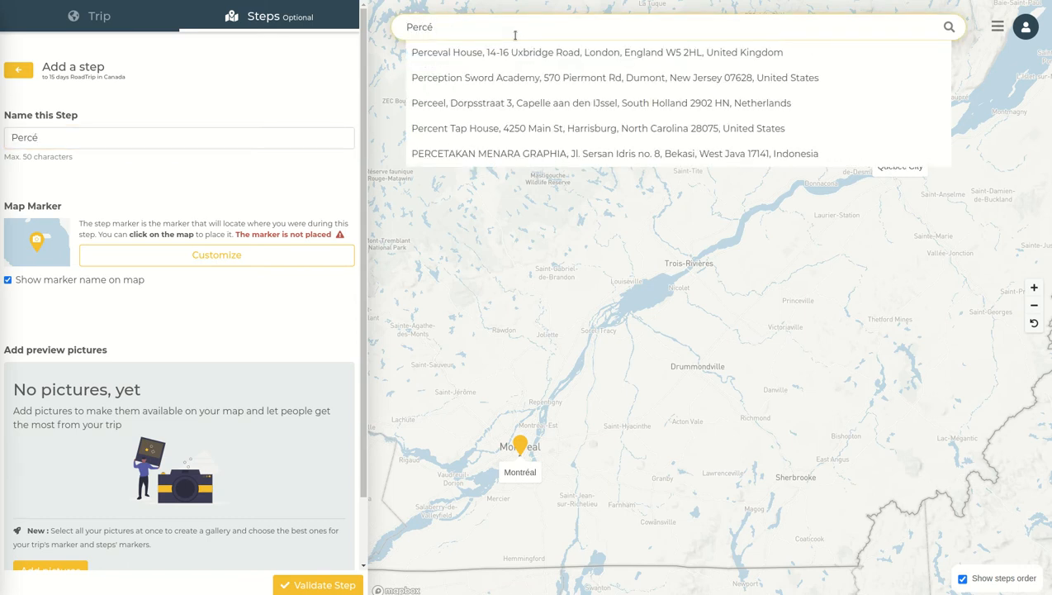
{"action": "key", "text": "Escape"}
Place the Percé step's marker at Percé on the tip of the Gaspé coast
{"action": "left_click", "coordinate": [921, 228]}
{"action": "mouse_move", "coordinate": [1002, 193]}
{"action": "left_mouse_down"}
{"action": "mouse_move", "coordinate": [700, 315]}
{"action": "mouse_move", "coordinate": [562, 357]}
{"action": "left_mouse_up"}
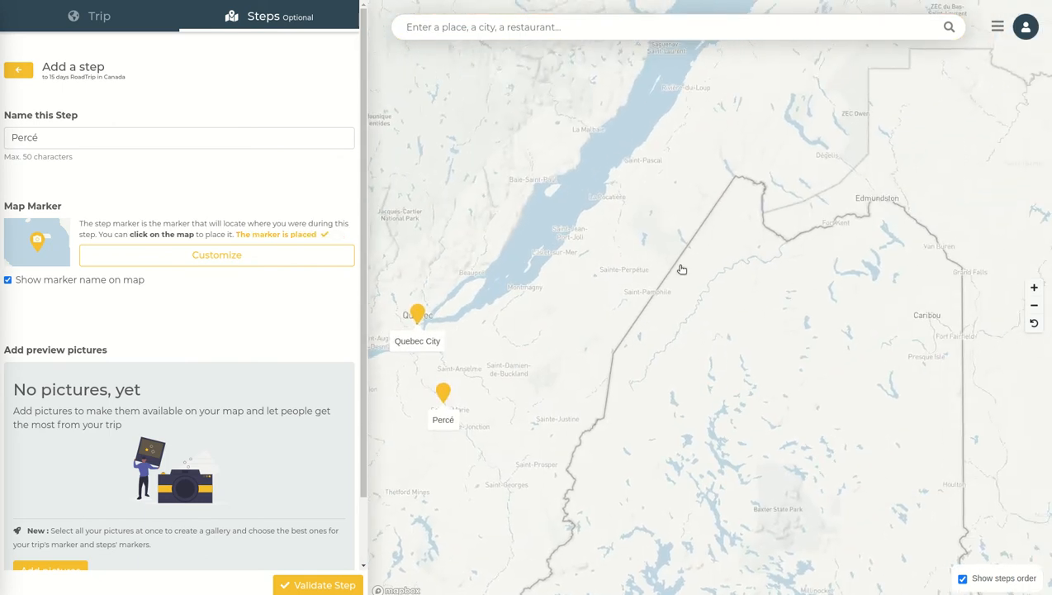
{"action": "scroll", "coordinate": [738, 141], "scroll_direction": "down", "scroll_amount": 5}
{"action": "left_click_drag", "start_coordinate": [778, 115], "coordinate": [576, 401]}
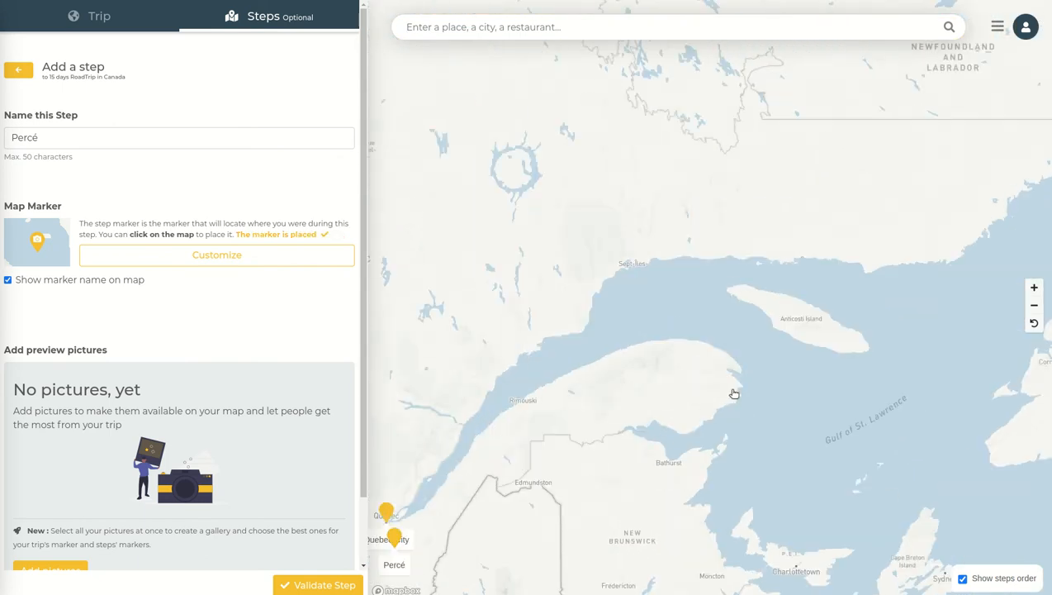
{"action": "scroll", "coordinate": [732, 392], "scroll_direction": "up", "scroll_amount": 5}
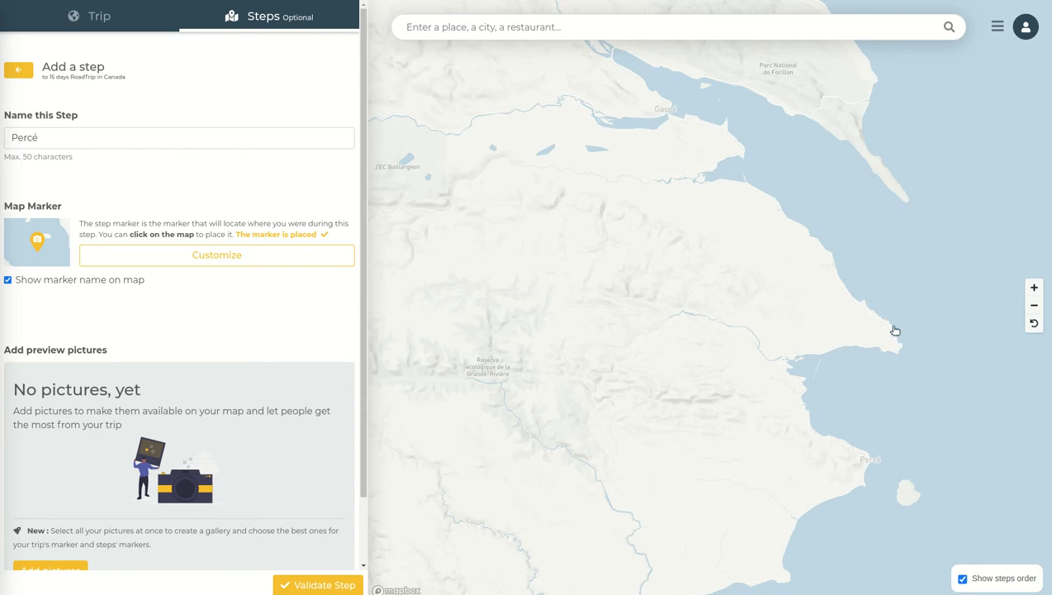
{"action": "left_click", "coordinate": [867, 461]}
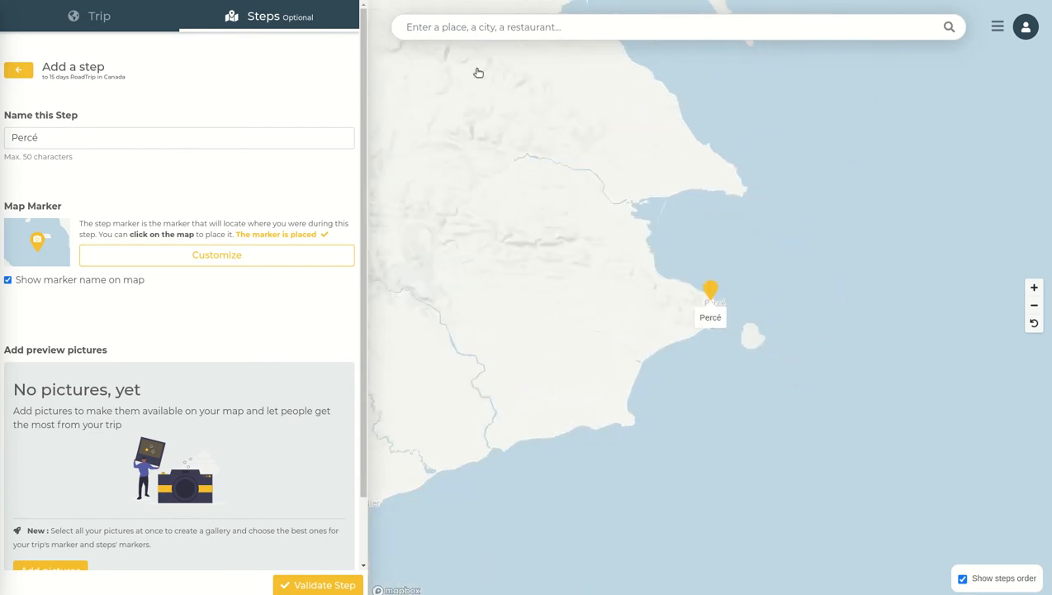
Validate the Percé step
{"action": "scroll", "coordinate": [544, 222], "scroll_direction": "down", "scroll_amount": 5}
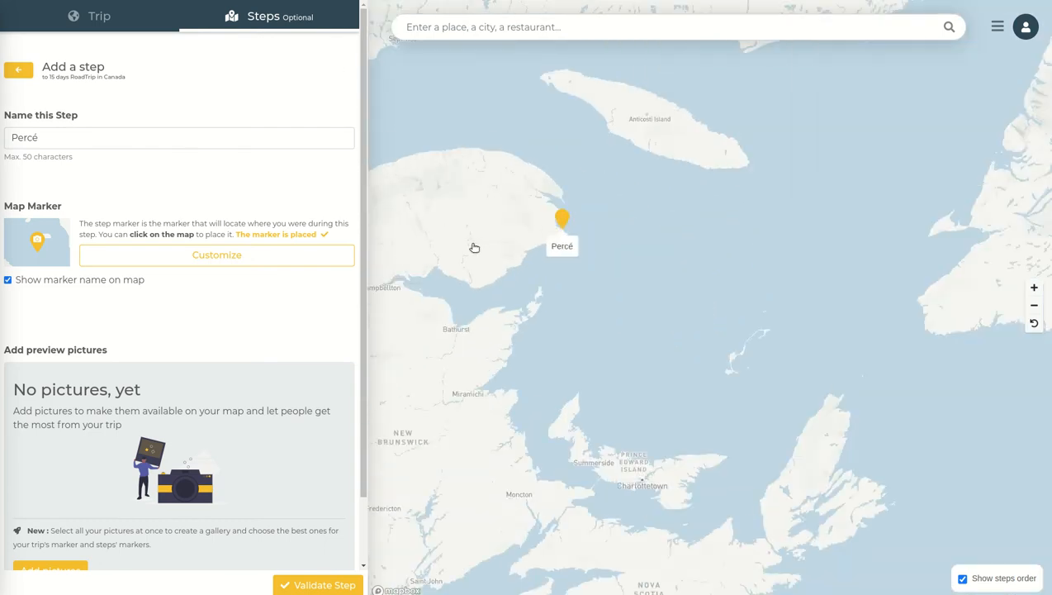
{"action": "scroll", "coordinate": [568, 262], "scroll_direction": "down", "scroll_amount": 2}
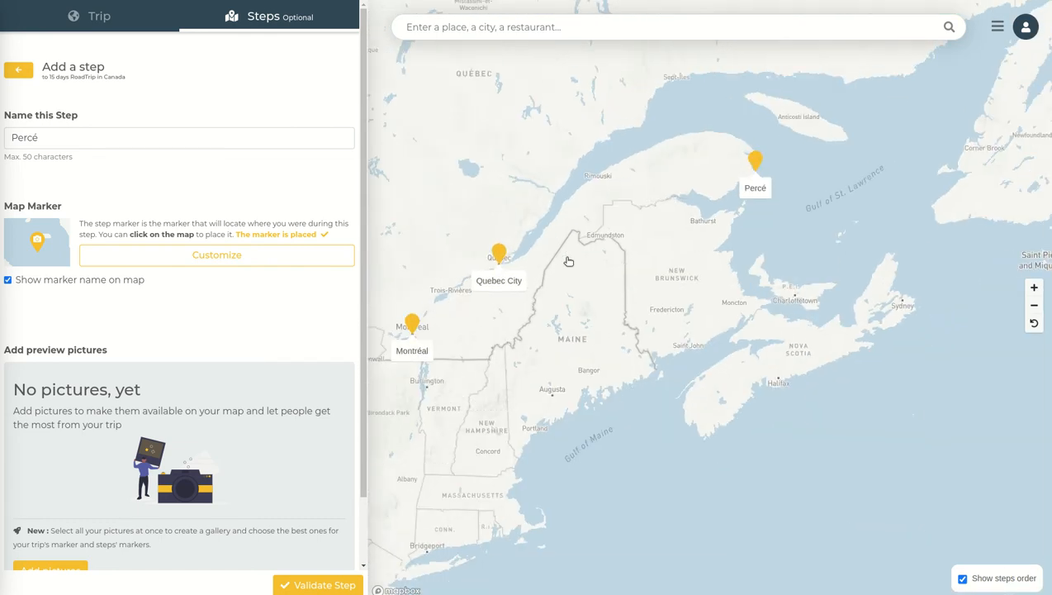
{"action": "left_click", "coordinate": [307, 584]}
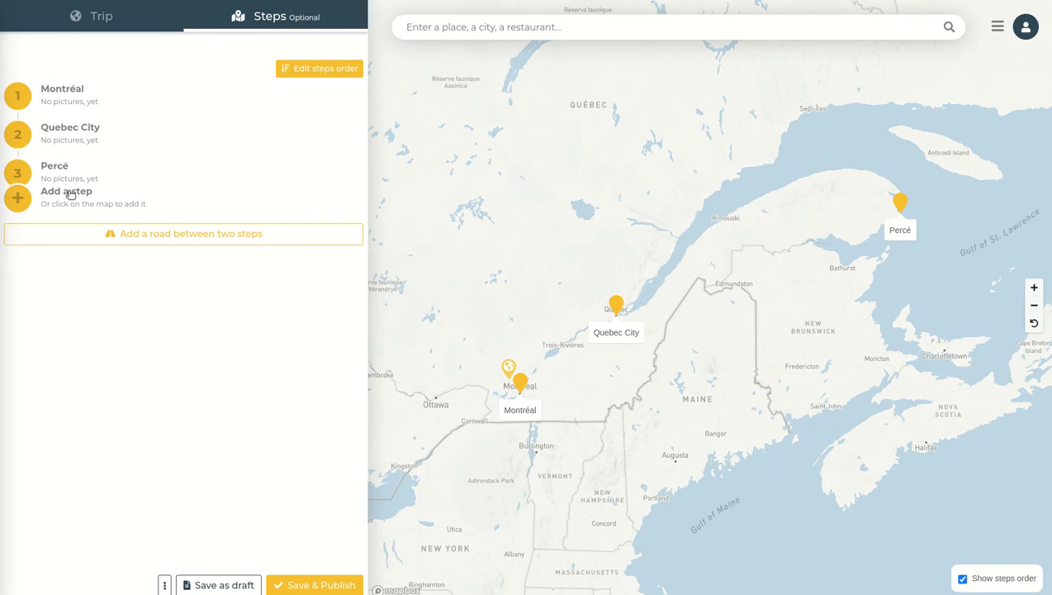
Add a car road from Montréal to Quebec City and validate it
{"action": "left_click", "coordinate": [157, 235]}
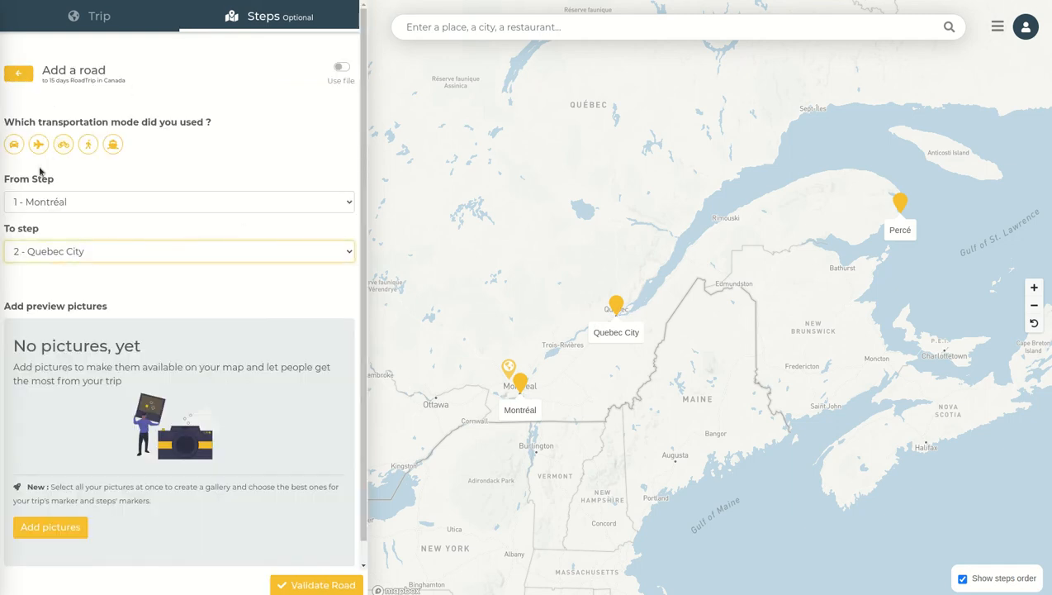
{"action": "left_click", "coordinate": [13, 144]}
{"action": "scroll", "coordinate": [542, 353], "scroll_direction": "up", "scroll_amount": 3}
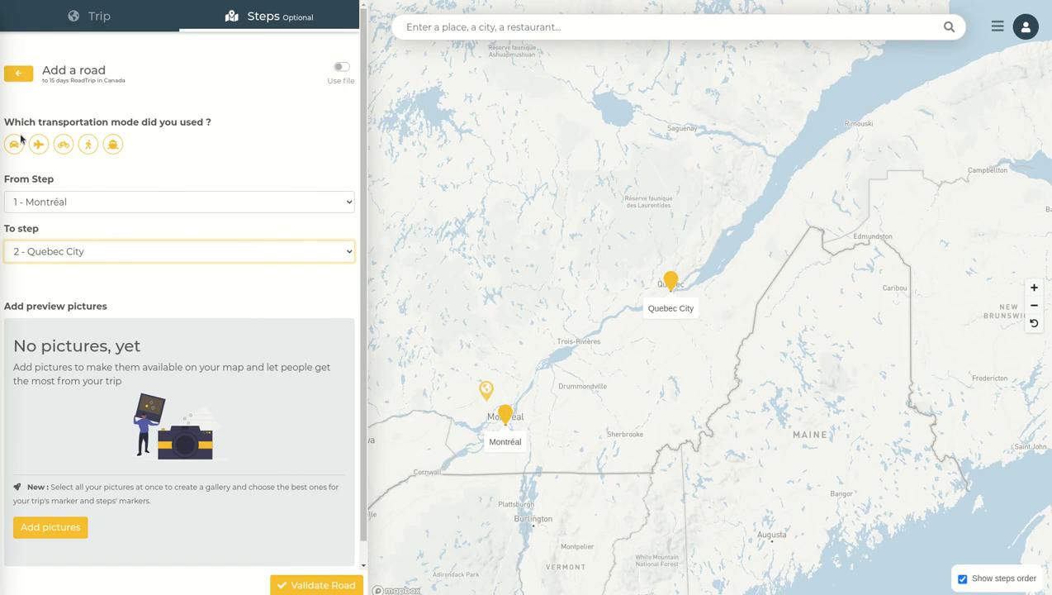
{"action": "left_click", "coordinate": [13, 144]}
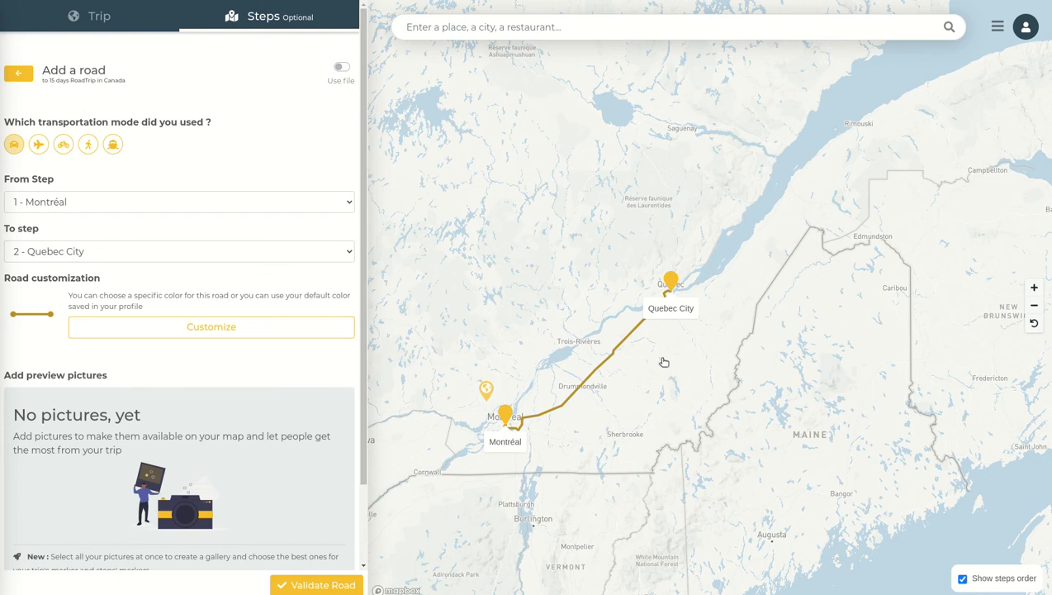
{"action": "scroll", "coordinate": [281, 433], "scroll_direction": "down", "scroll_amount": 1}
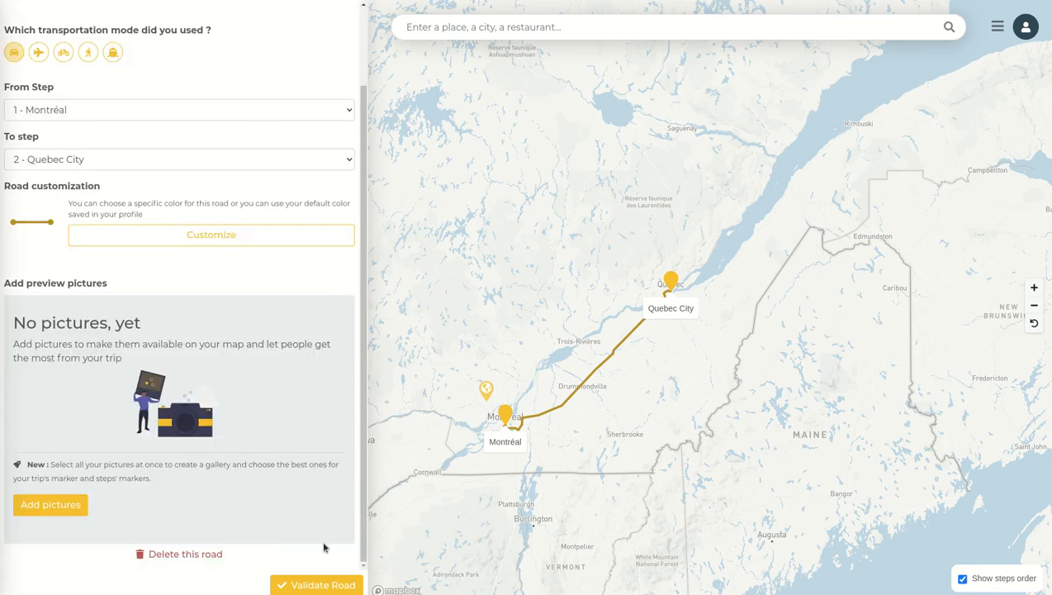
{"action": "left_click", "coordinate": [320, 585]}
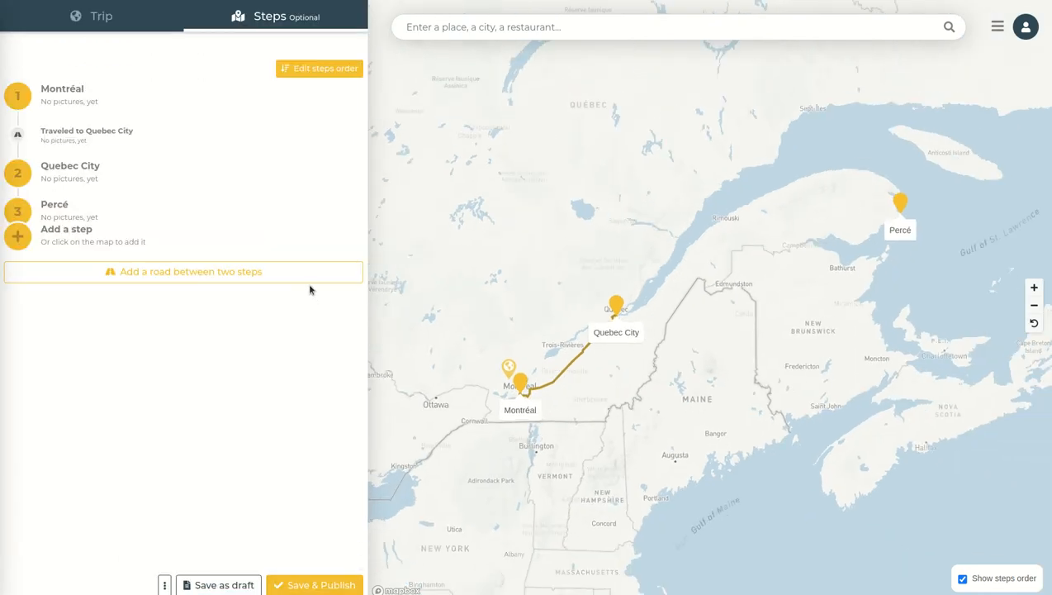
Add a car road from step 2 - Quebec City to step 3 - Percé and validate it
{"action": "left_click", "coordinate": [137, 271]}
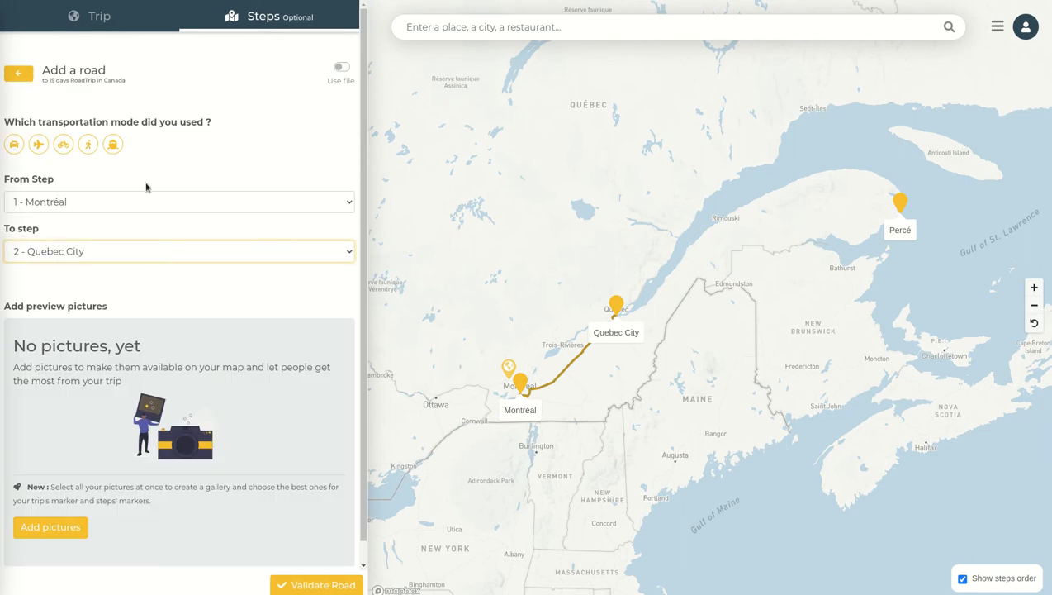
{"action": "left_click", "coordinate": [14, 144]}
{"action": "left_click", "coordinate": [101, 206]}
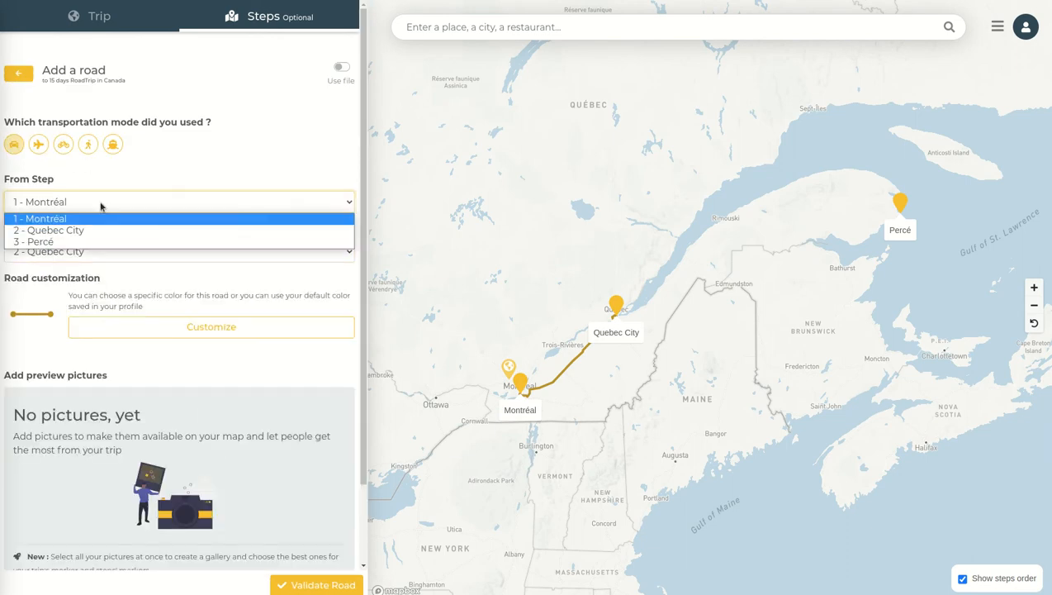
{"action": "left_click", "coordinate": [78, 231]}
{"action": "left_click", "coordinate": [75, 251]}
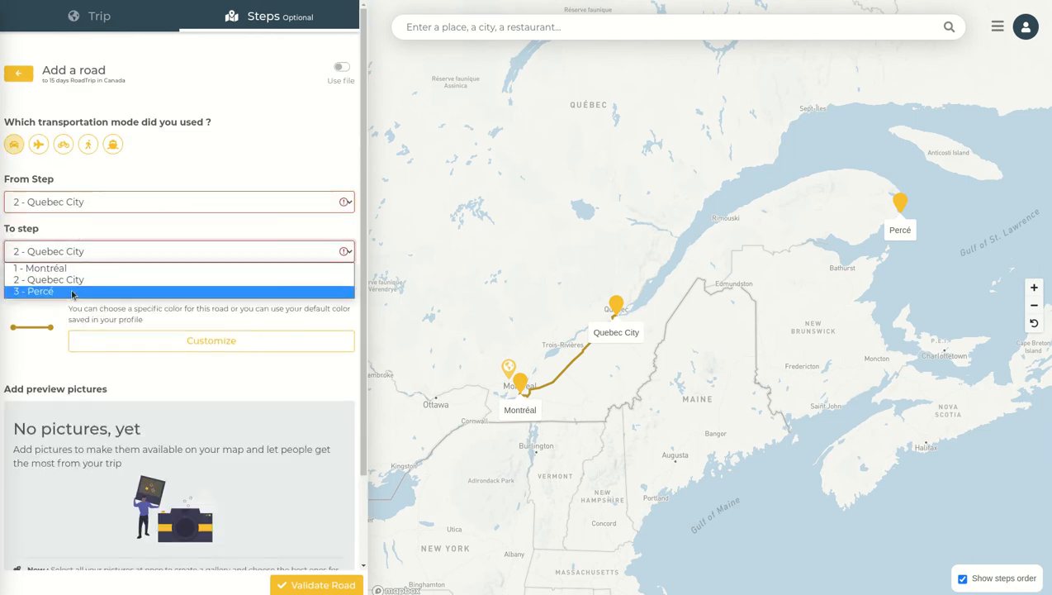
{"action": "left_click", "coordinate": [195, 290]}
{"action": "left_click", "coordinate": [325, 585]}
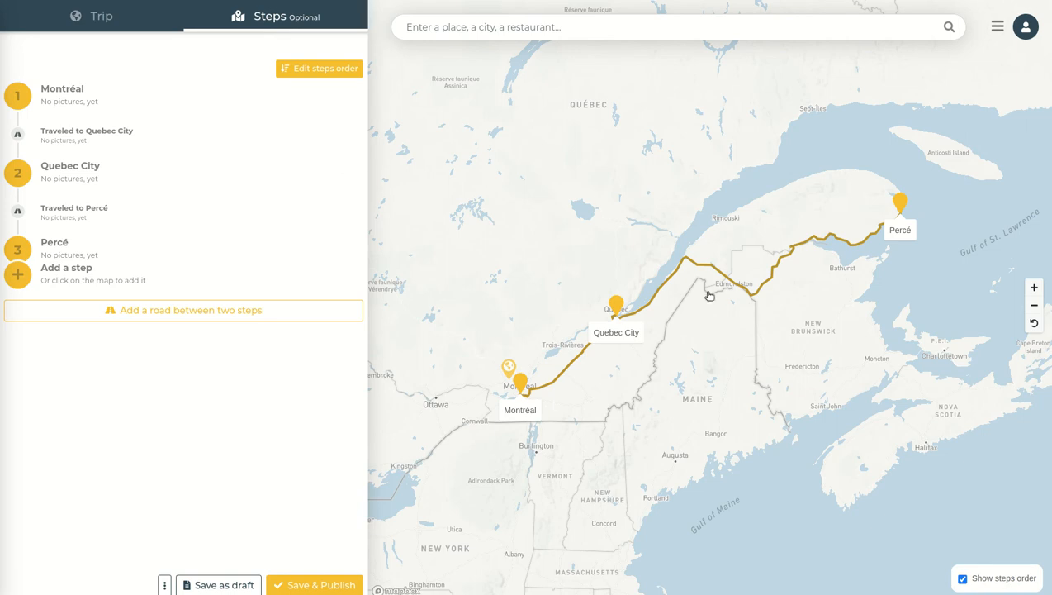
Open the road to Percé to review its settings
{"action": "scroll", "coordinate": [724, 220], "scroll_direction": "down", "scroll_amount": 3}
{"action": "scroll", "coordinate": [723, 220], "scroll_direction": "up", "scroll_amount": 3}
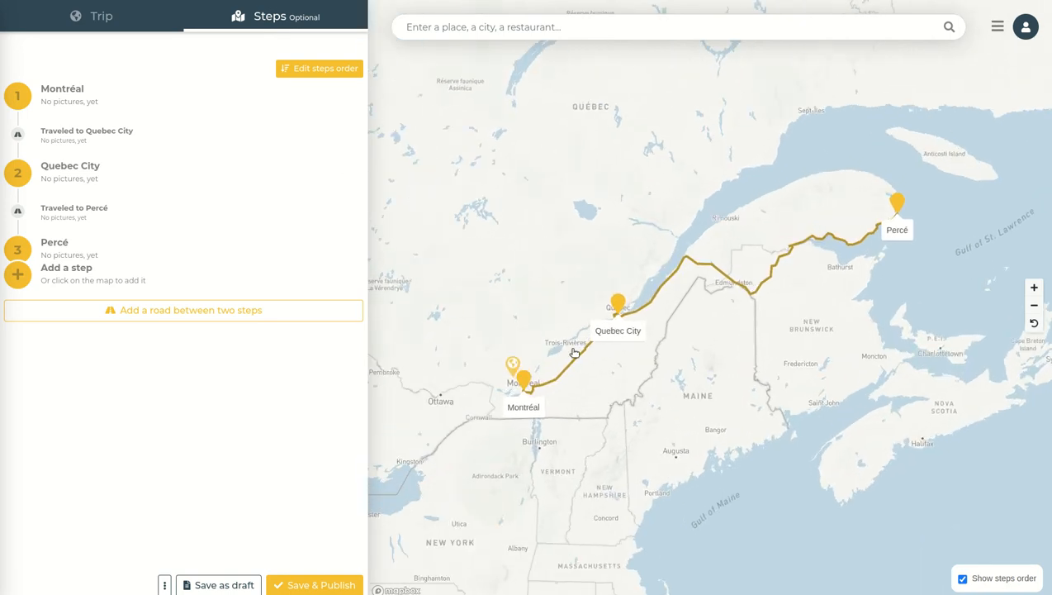
{"action": "left_click", "coordinate": [43, 207]}
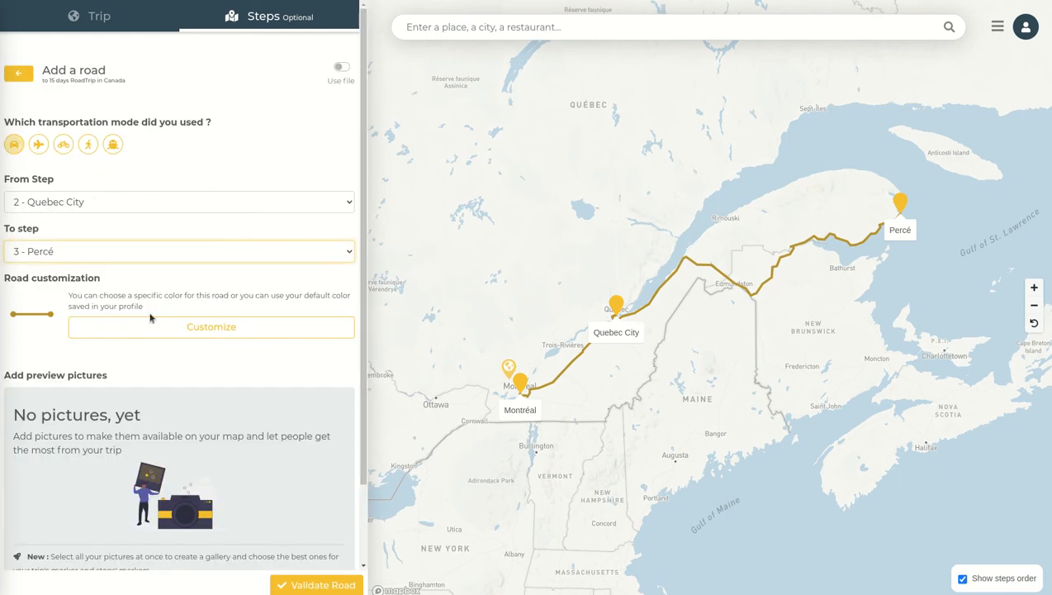
{"action": "scroll", "coordinate": [110, 397], "scroll_direction": "down", "scroll_amount": 2}
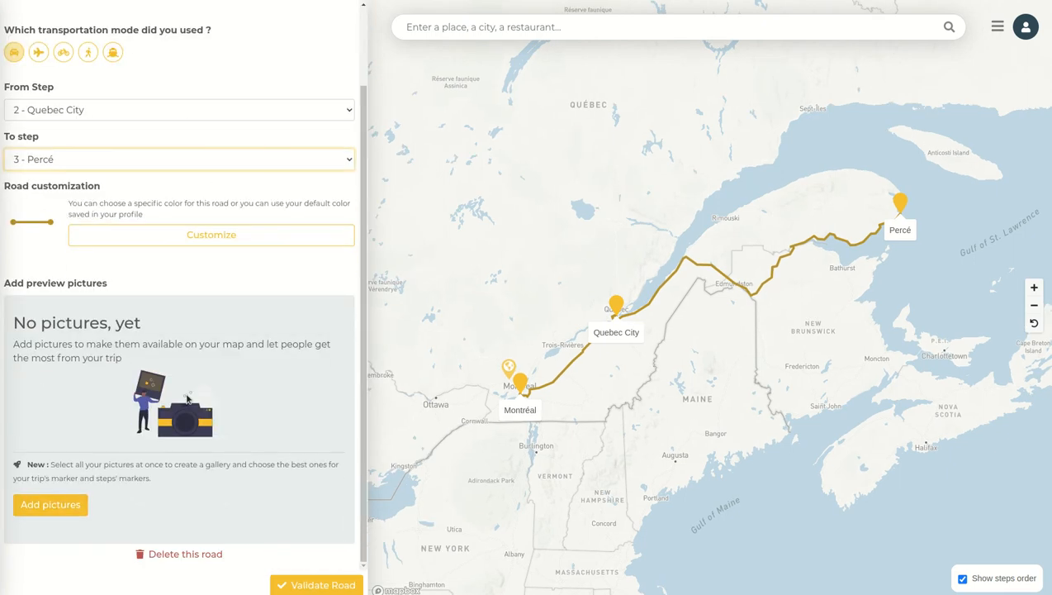
{"action": "scroll", "coordinate": [186, 399], "scroll_direction": "up", "scroll_amount": 2}
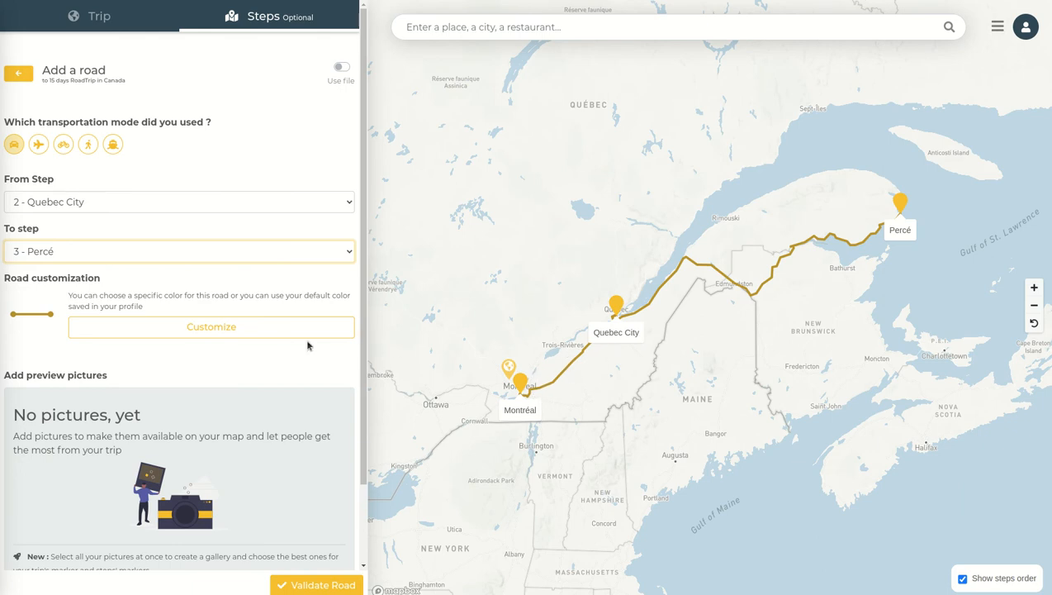
Validate the road from Quebec City to Percé
{"action": "scroll", "coordinate": [249, 157], "scroll_direction": "down", "scroll_amount": 2}
{"action": "scroll", "coordinate": [250, 157], "scroll_direction": "up", "scroll_amount": 2}
{"action": "left_click", "coordinate": [318, 587]}
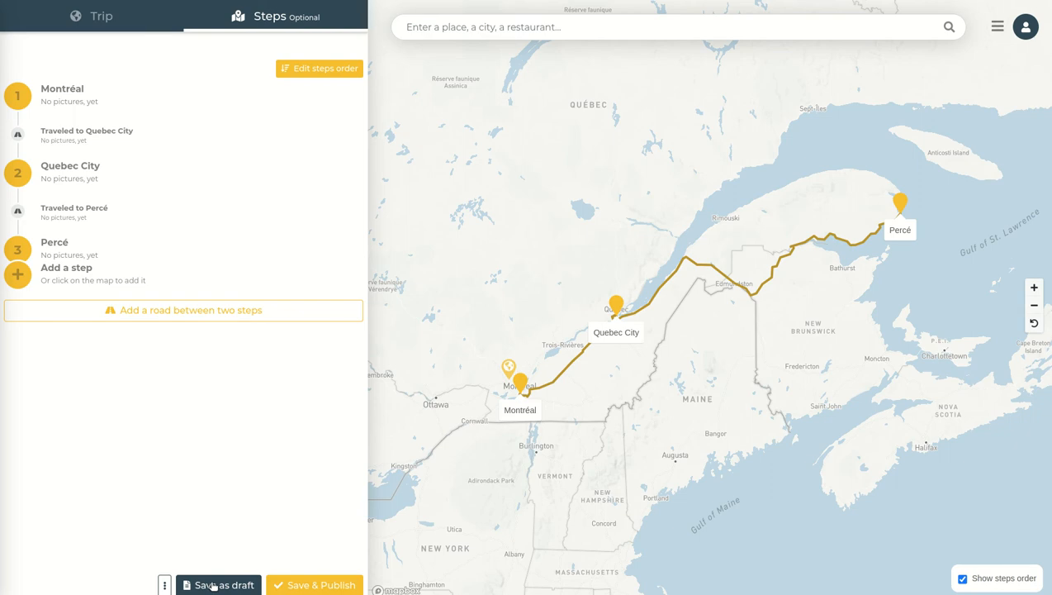
Save and publish the 15 days RoadTrip in Canada trip
{"action": "left_click", "coordinate": [313, 586]}
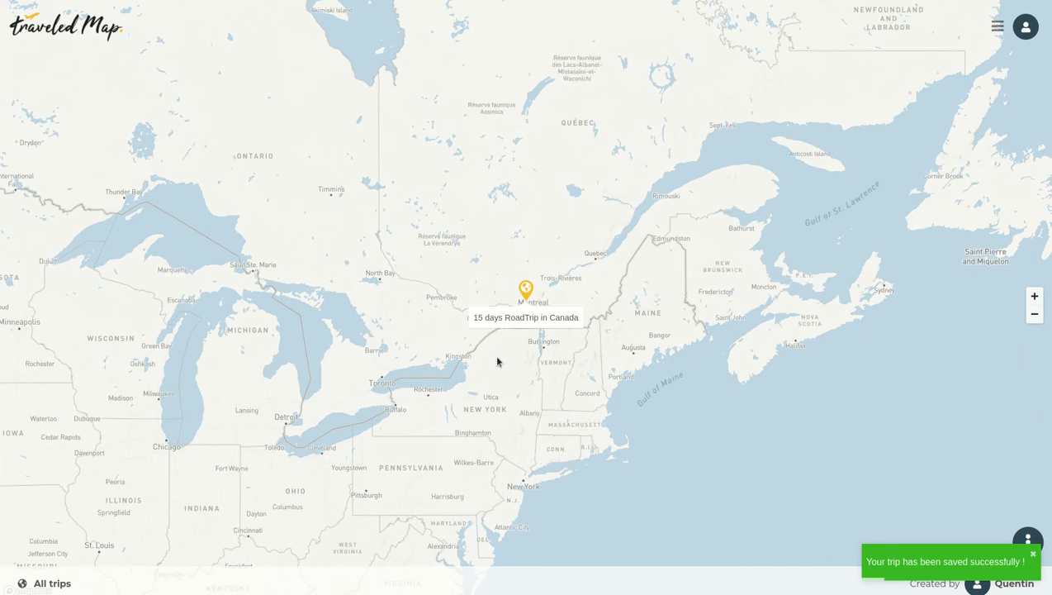
{"action": "scroll", "coordinate": [595, 205], "scroll_direction": "down", "scroll_amount": 3}
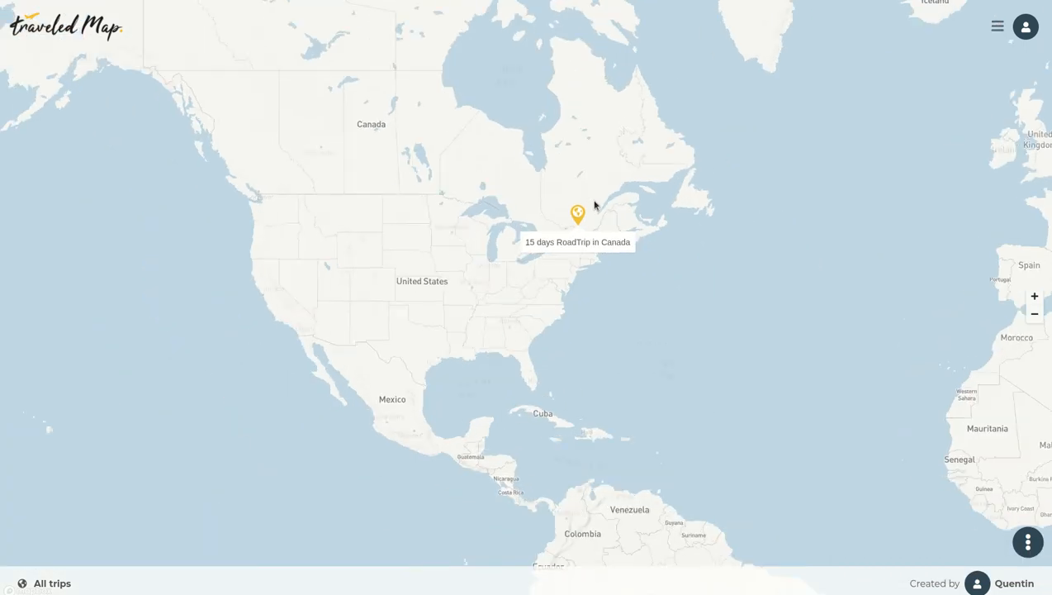
{"action": "mouse_move", "coordinate": [704, 164]}
{"action": "left_mouse_down"}
{"action": "mouse_move", "coordinate": [323, 238]}
{"action": "mouse_move", "coordinate": [428, 204]}
{"action": "mouse_move", "coordinate": [498, 136]}
{"action": "mouse_move", "coordinate": [537, 172]}
{"action": "left_mouse_up"}
{"action": "scroll", "coordinate": [470, 130], "scroll_direction": "up", "scroll_amount": 3}
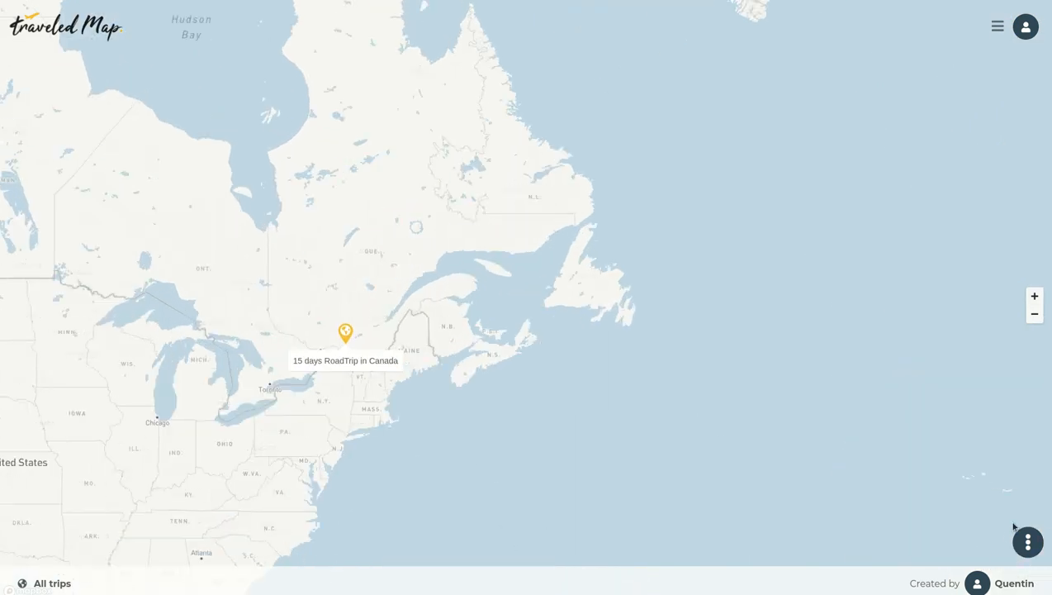
Add a new trip located in Paris, name it 3 days in Paris, and save and publish it
{"action": "mouse_move", "coordinate": [1028, 537]}
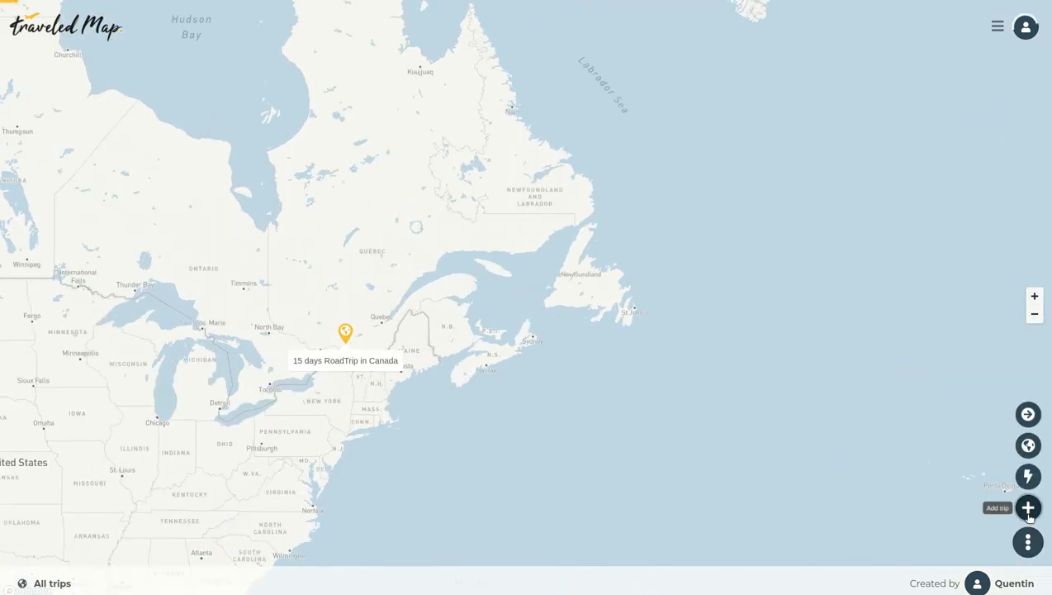
{"action": "left_click", "coordinate": [1028, 509]}
{"action": "left_click", "coordinate": [512, 31]}
{"action": "type", "text": "Paris"}
{"action": "left_click", "coordinate": [472, 54]}
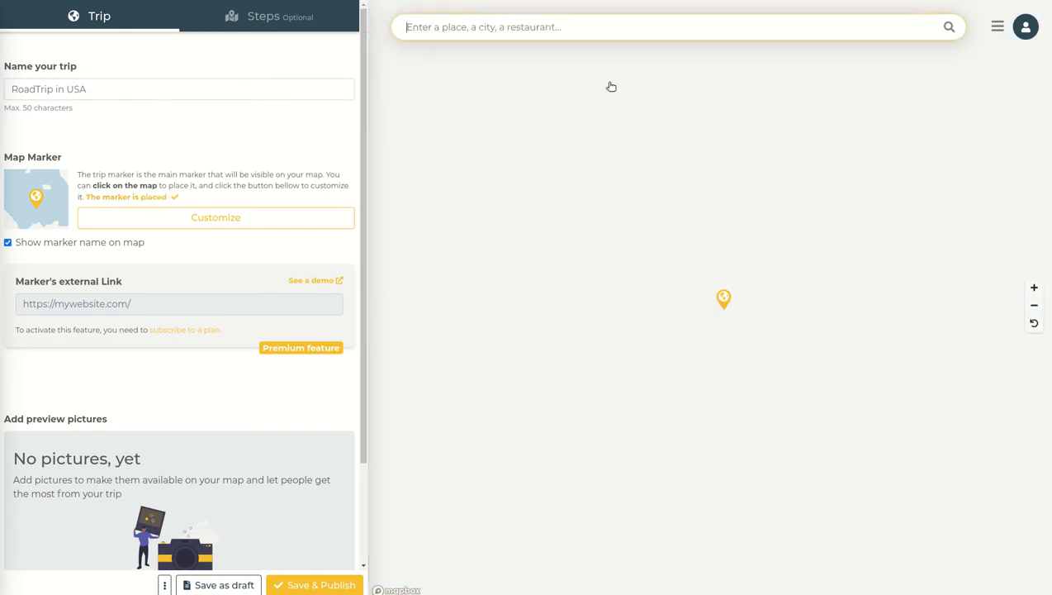
{"action": "left_click", "coordinate": [87, 92]}
{"action": "type", "text": "3 days in Paris"}
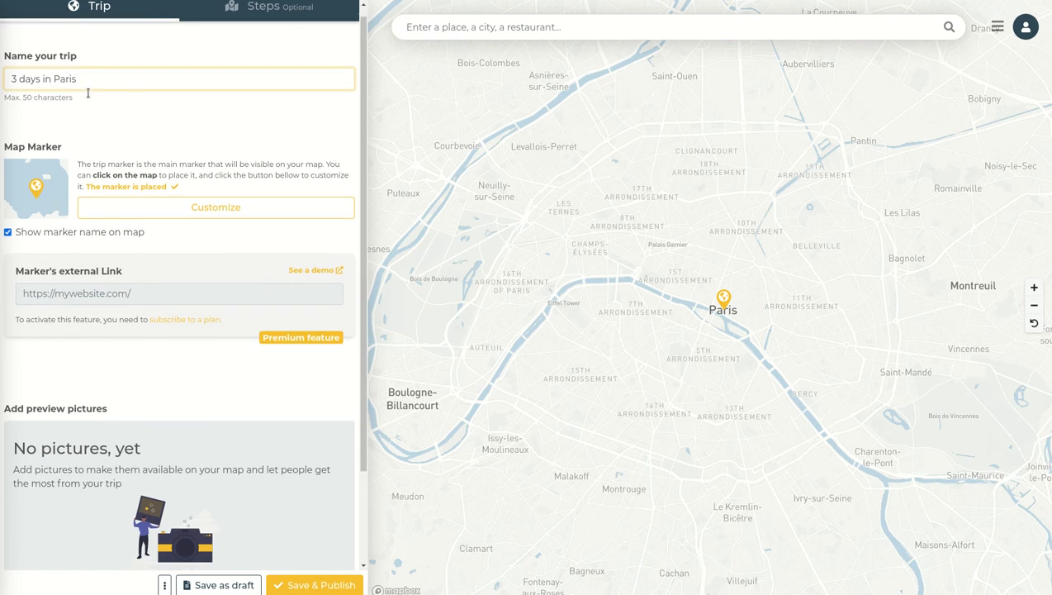
{"action": "scroll", "coordinate": [278, 223], "scroll_direction": "down", "scroll_amount": 3}
{"action": "left_click", "coordinate": [315, 583]}
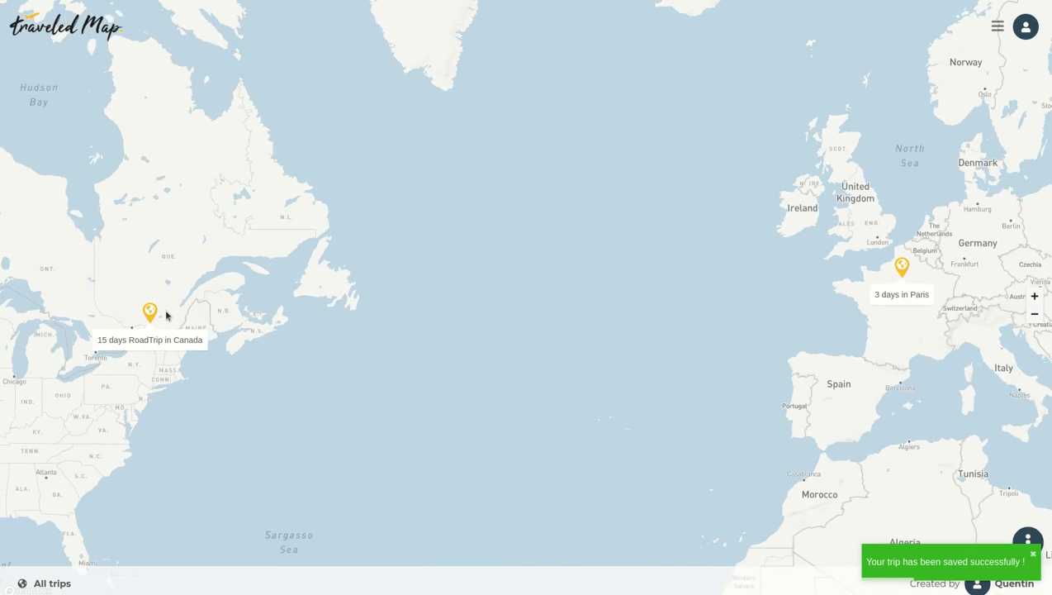
Open the Canada trip marker's options menu and close it again
{"action": "left_click", "coordinate": [152, 313]}
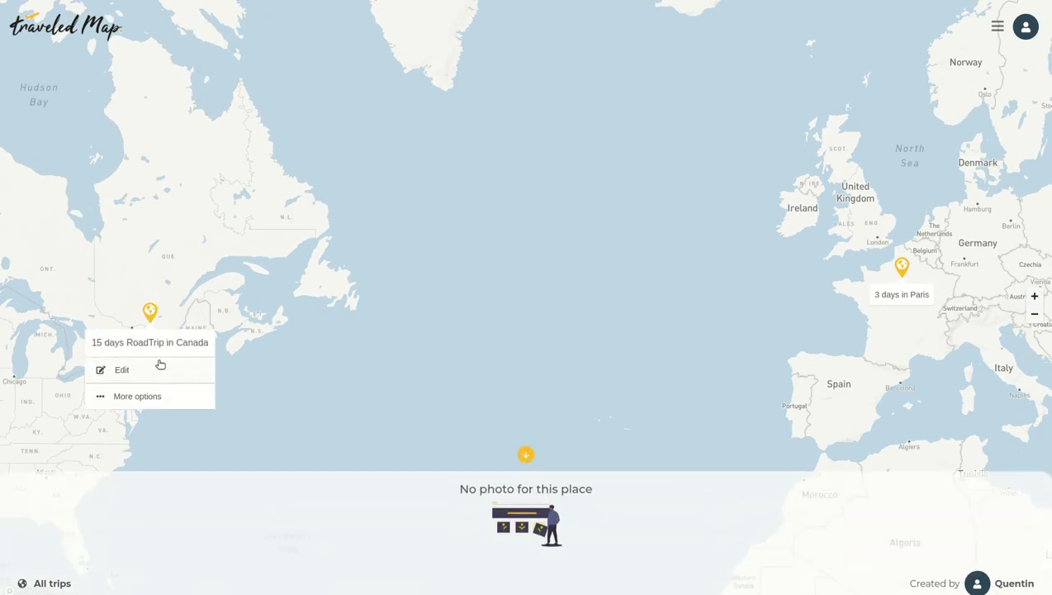
{"action": "left_click", "coordinate": [116, 398]}
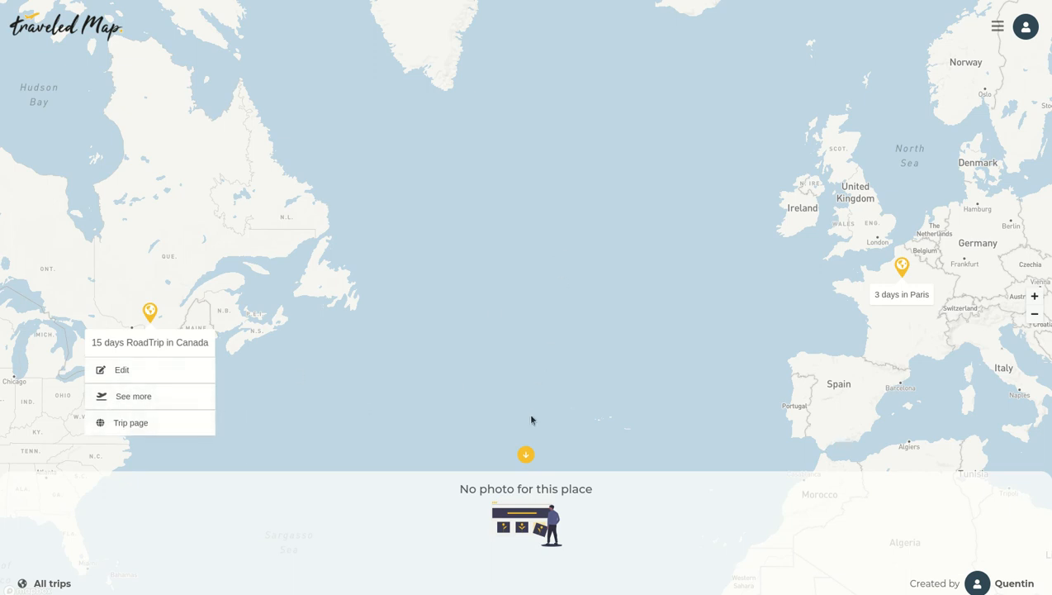
{"action": "left_click", "coordinate": [529, 453]}
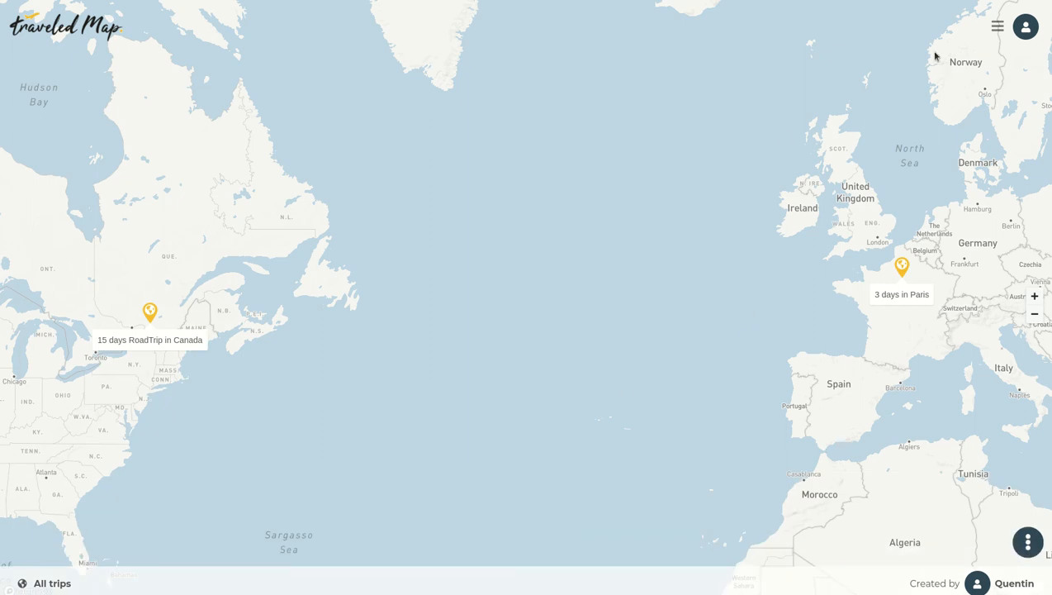
Open the Share page and copy the standalone link to the whole map
{"action": "left_click", "coordinate": [998, 27]}
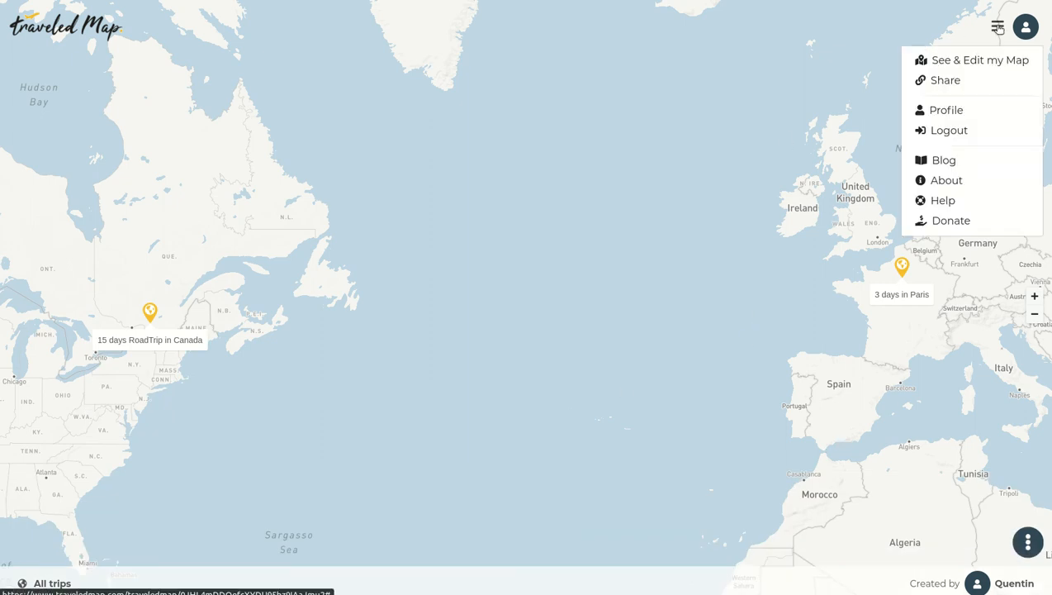
{"action": "left_click", "coordinate": [950, 81]}
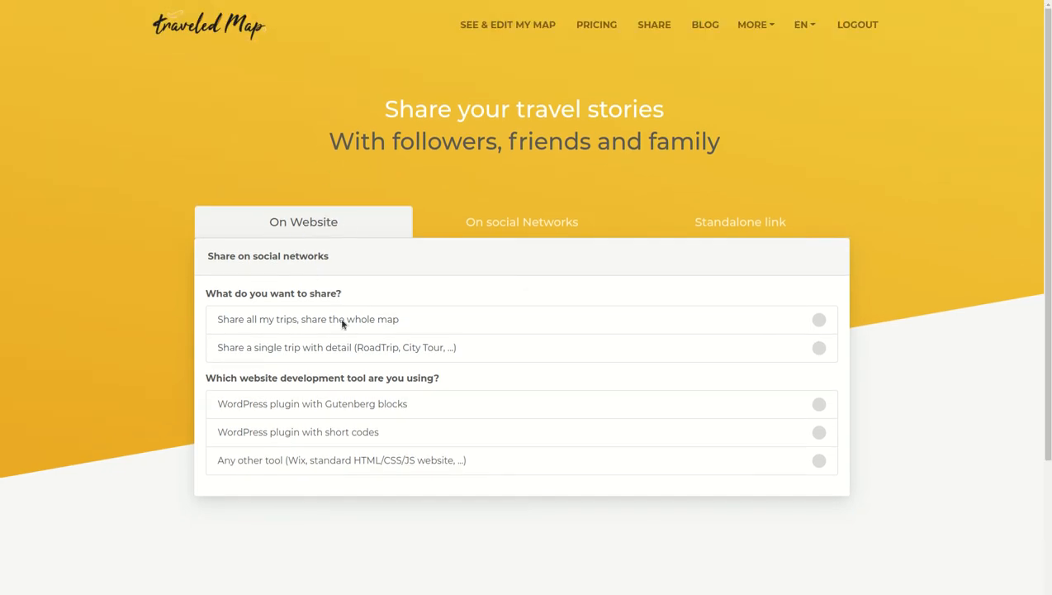
{"action": "left_click", "coordinate": [498, 226]}
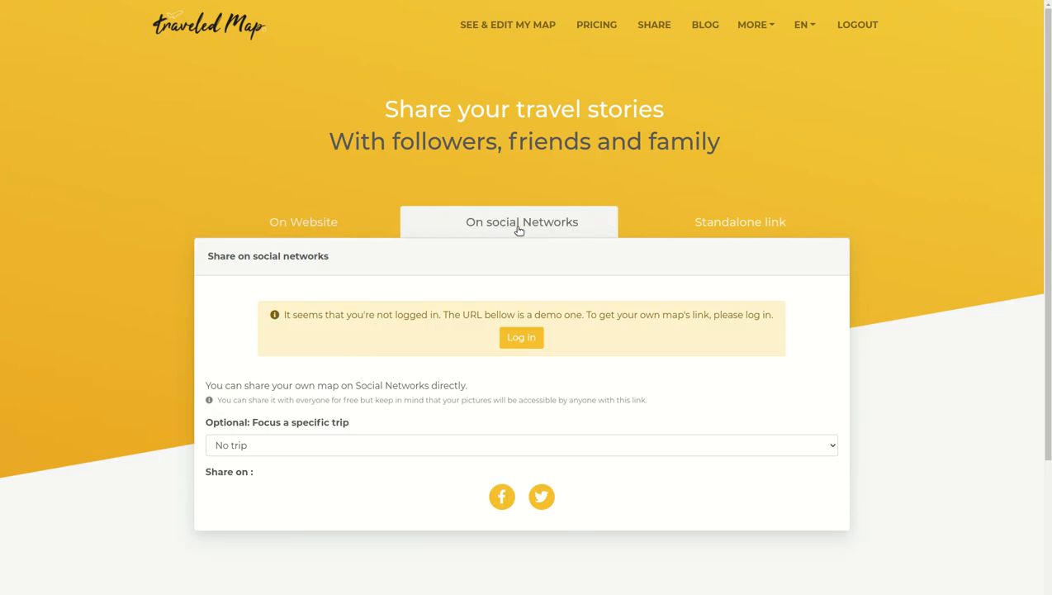
{"action": "left_click", "coordinate": [730, 221]}
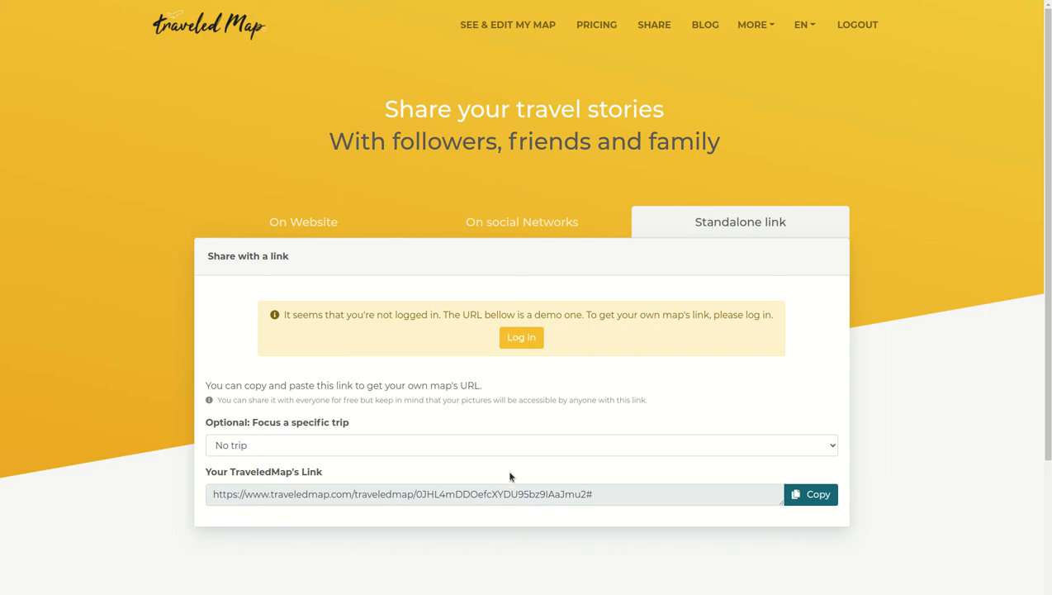
{"action": "triple_click", "coordinate": [419, 496]}
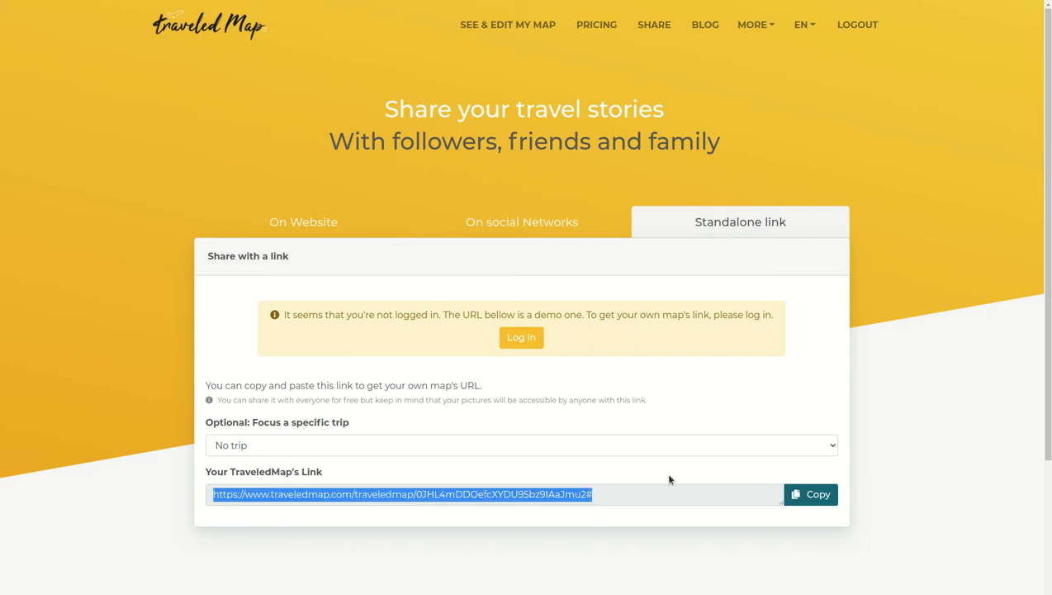
{"action": "left_click", "coordinate": [798, 498]}
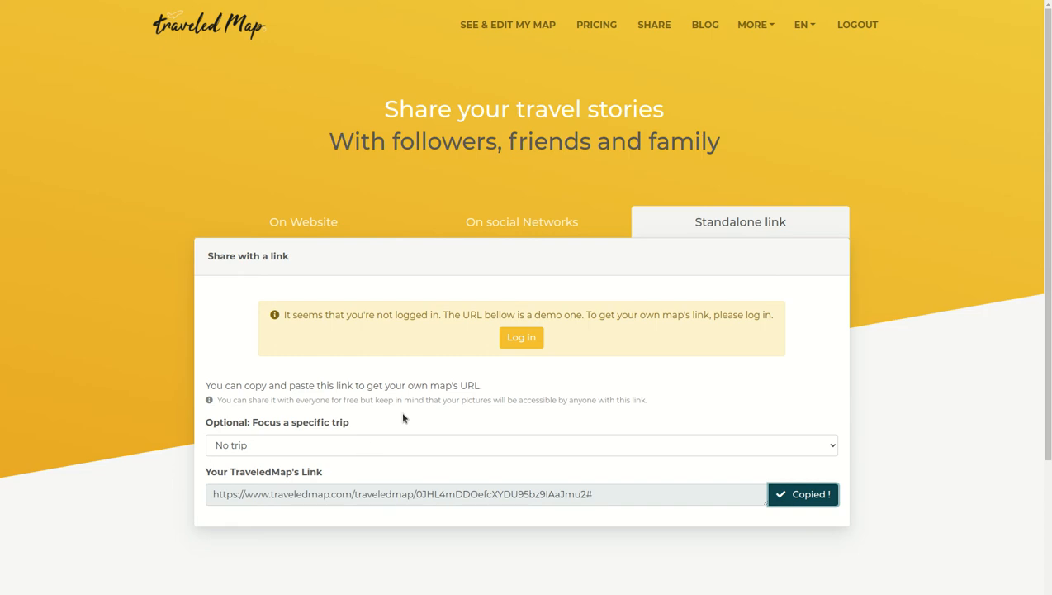
Look through the trip focus choices and the social network and website sharing options
{"action": "left_click", "coordinate": [360, 451]}
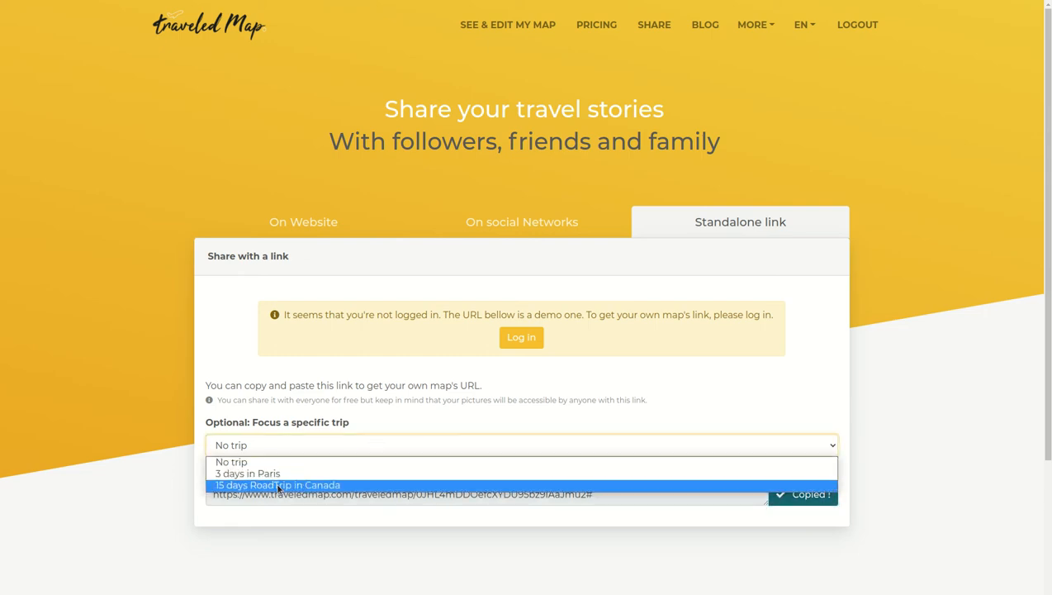
{"action": "left_click", "coordinate": [398, 366]}
{"action": "left_click", "coordinate": [523, 223]}
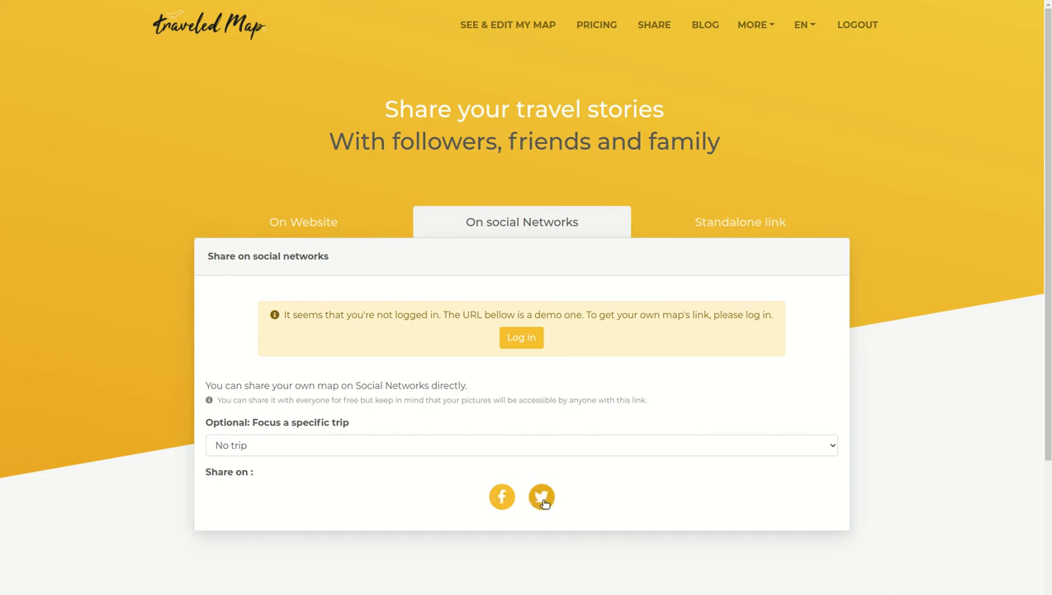
{"action": "left_click", "coordinate": [308, 217]}
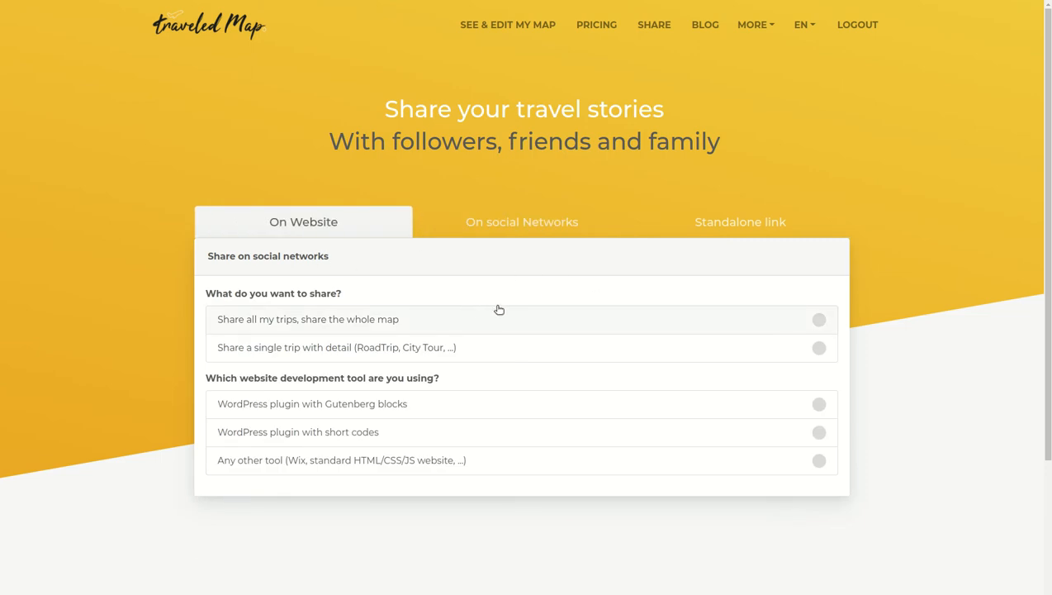
Choose to share all trips on a website using the WordPress plugin with Gutenberg blocks
{"action": "scroll", "coordinate": [505, 299], "scroll_direction": "down", "scroll_amount": 1}
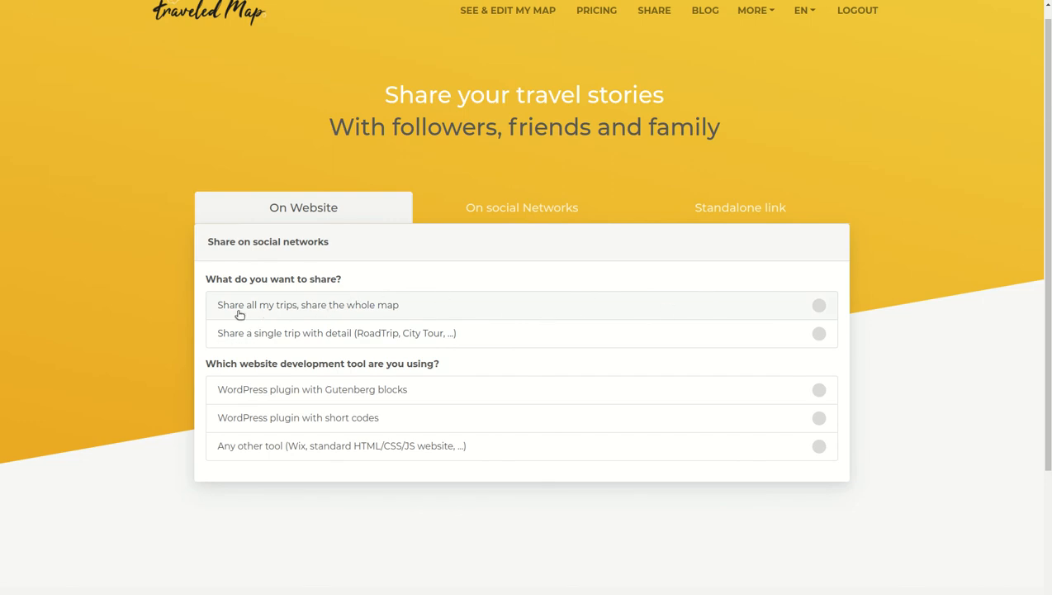
{"action": "left_click", "coordinate": [660, 305]}
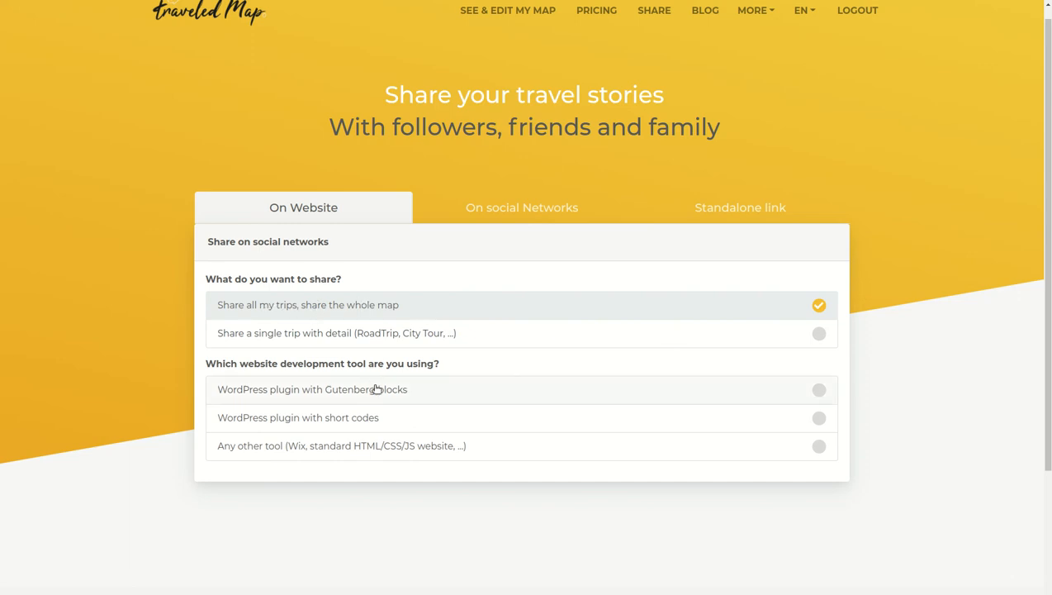
{"action": "scroll", "coordinate": [374, 390], "scroll_direction": "down", "scroll_amount": 1}
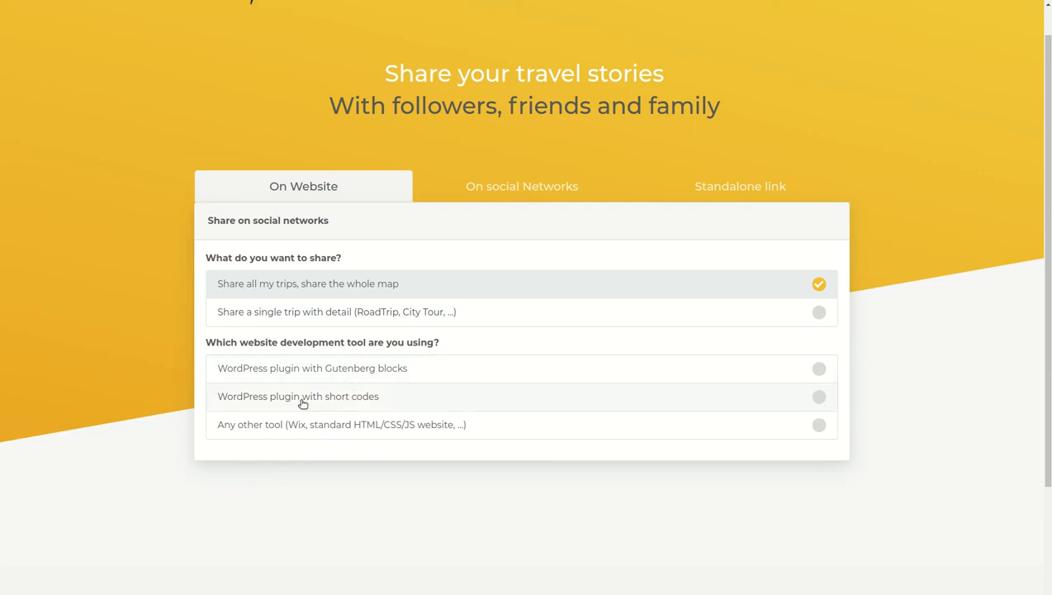
{"action": "scroll", "coordinate": [300, 403], "scroll_direction": "down", "scroll_amount": 1}
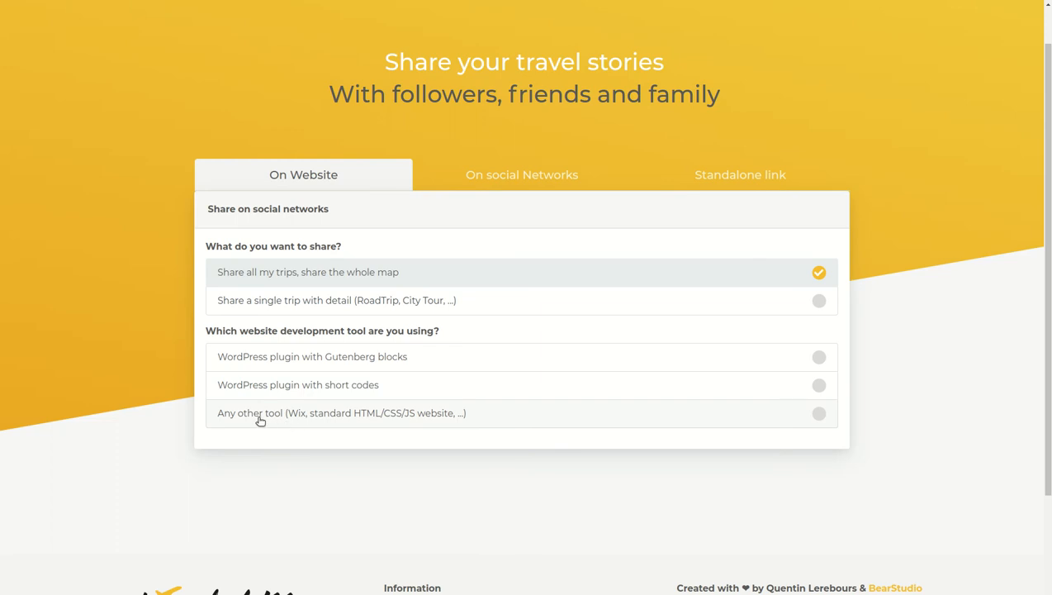
{"action": "left_click", "coordinate": [768, 365]}
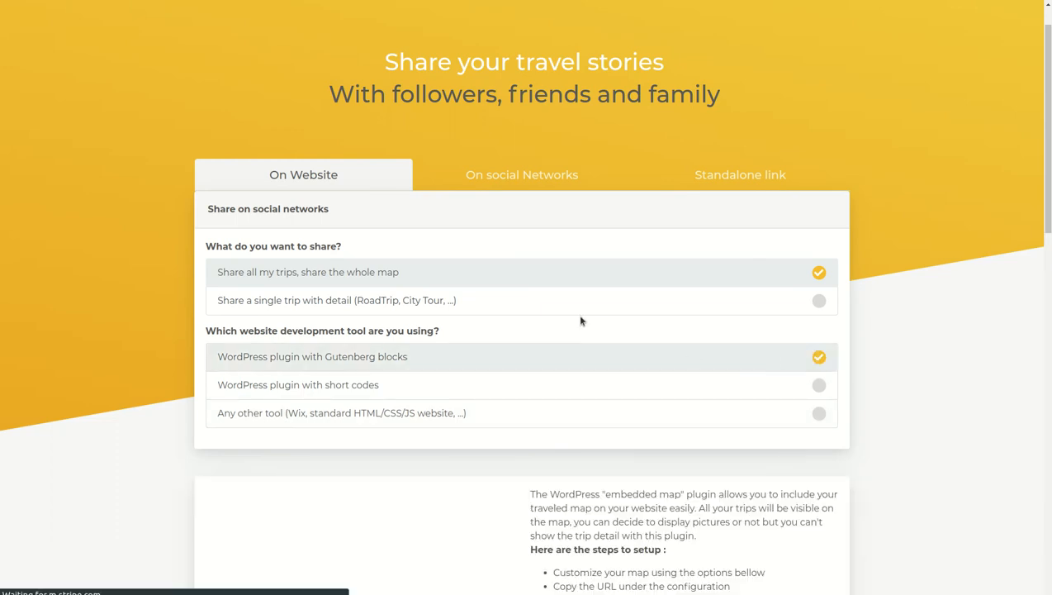
Set the embedded map's trips clustering to about 18 and its map pitch to about 8
{"action": "scroll", "coordinate": [160, 263], "scroll_direction": "down", "scroll_amount": 10}
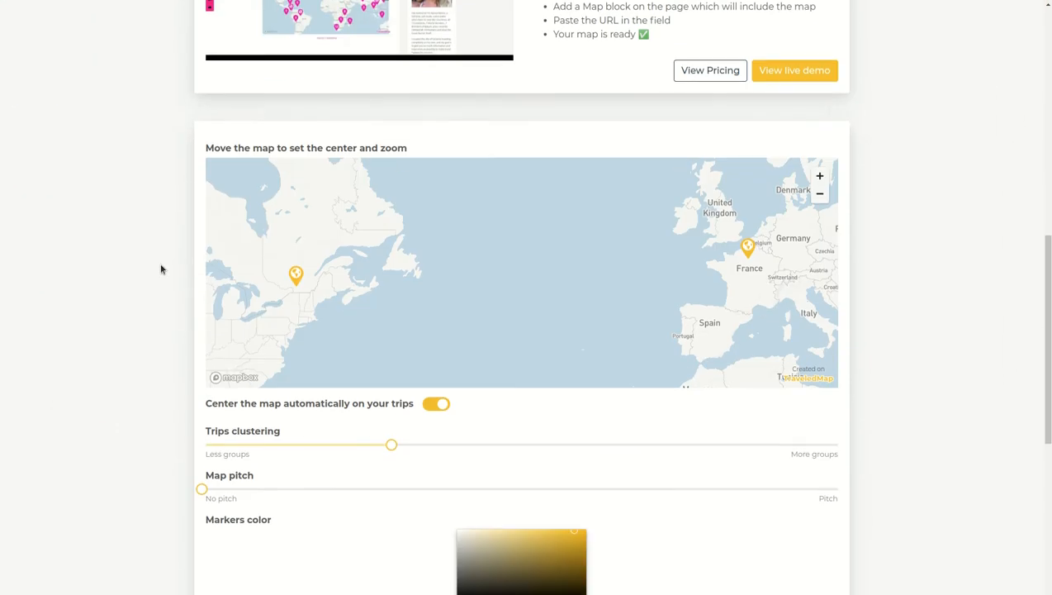
{"action": "scroll", "coordinate": [160, 268], "scroll_direction": "up", "scroll_amount": 3}
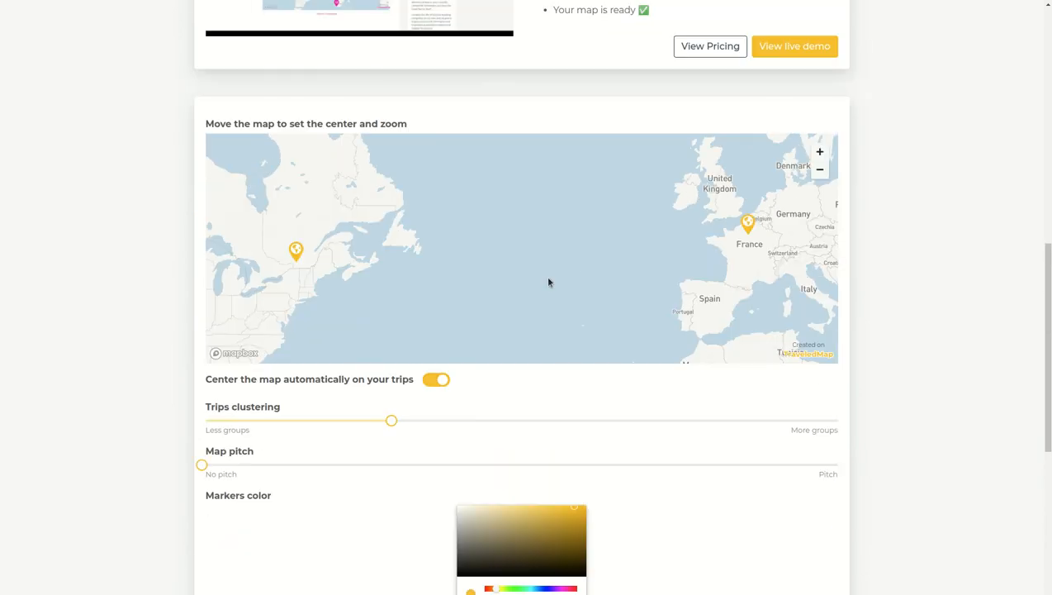
{"action": "scroll", "coordinate": [123, 352], "scroll_direction": "down", "scroll_amount": 1}
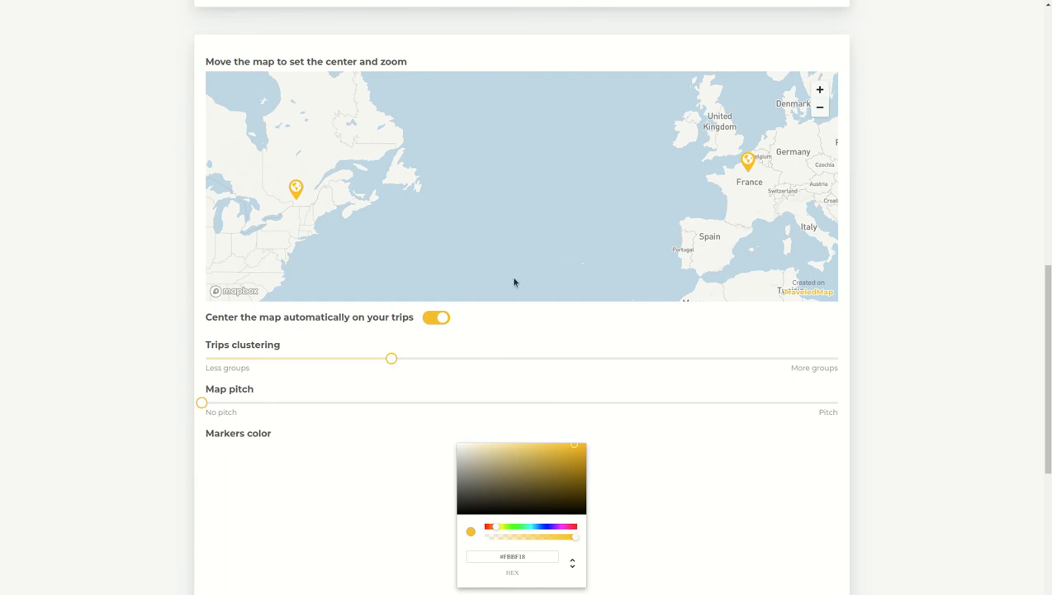
{"action": "mouse_move", "coordinate": [297, 197]}
{"action": "left_click_drag", "start_coordinate": [393, 364], "coordinate": [696, 384]}
{"action": "left_click_drag", "start_coordinate": [823, 366], "coordinate": [853, 364]}
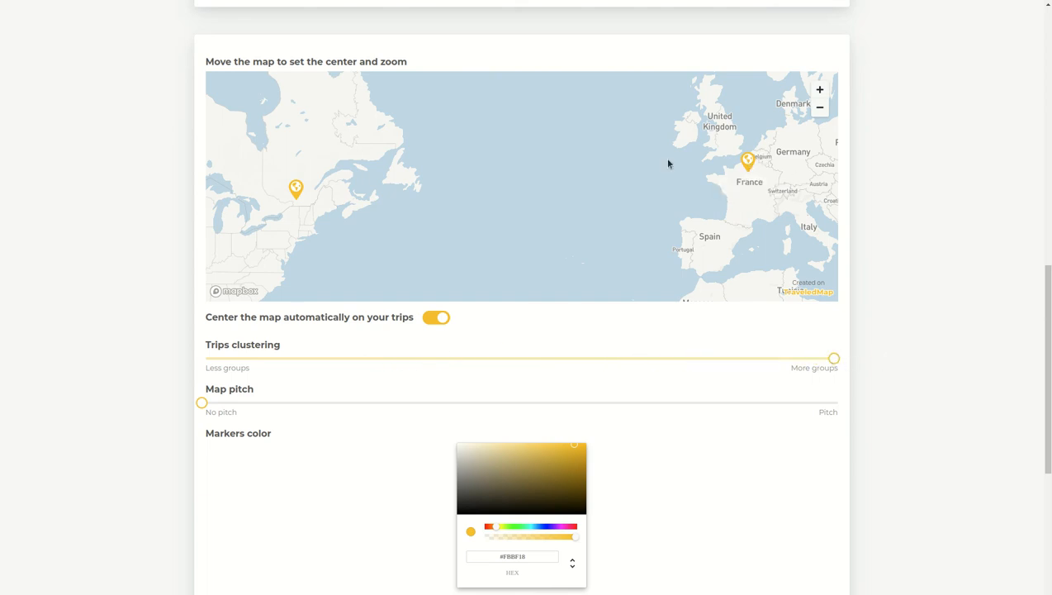
{"action": "mouse_move", "coordinate": [297, 198]}
{"action": "left_click_drag", "start_coordinate": [837, 366], "coordinate": [137, 373]}
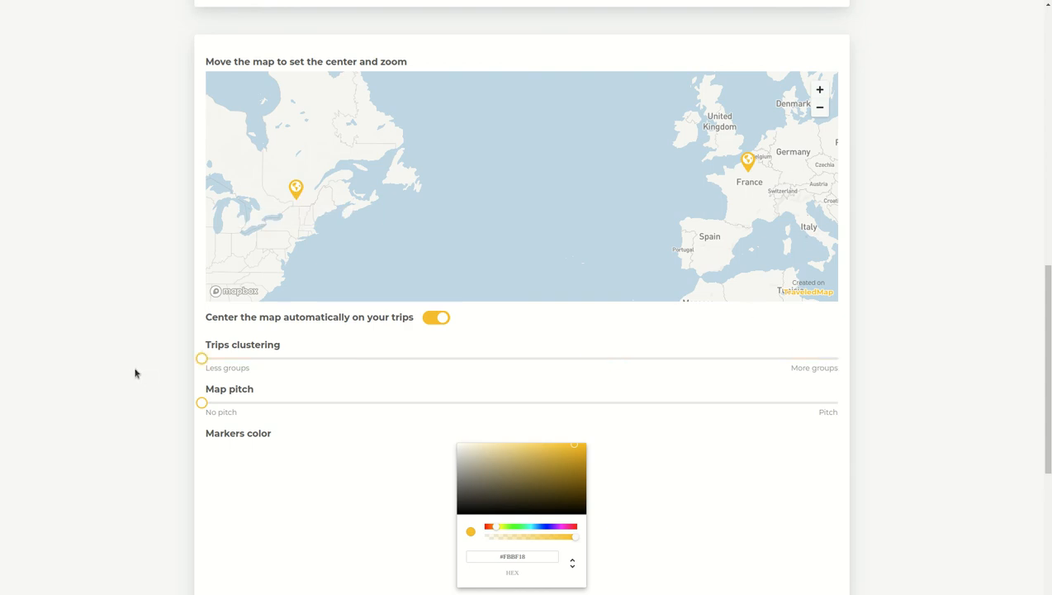
{"action": "left_click_drag", "start_coordinate": [202, 359], "coordinate": [318, 360]}
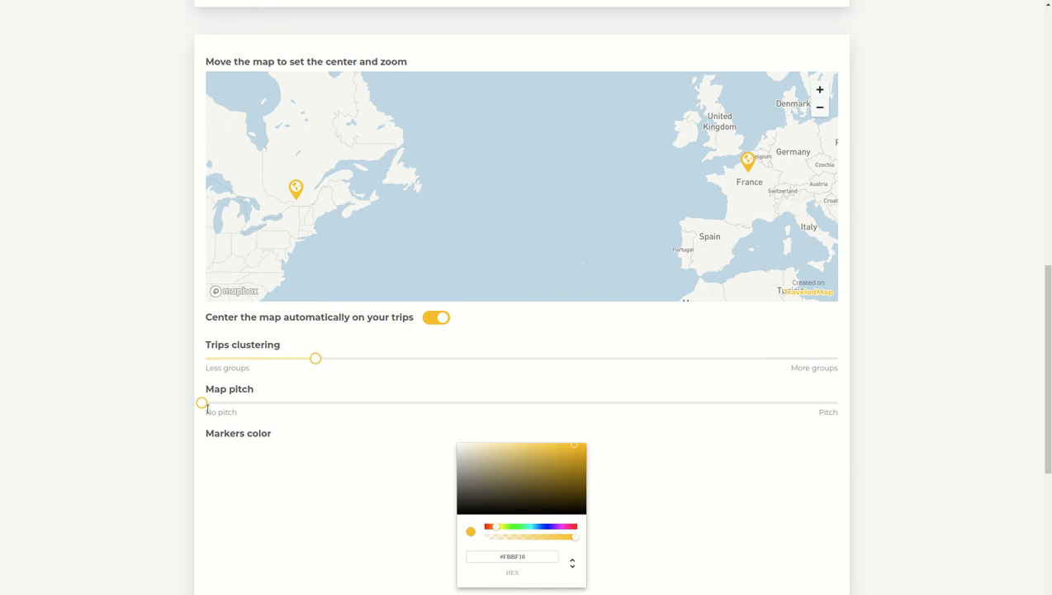
{"action": "left_click_drag", "start_coordinate": [203, 403], "coordinate": [292, 409]}
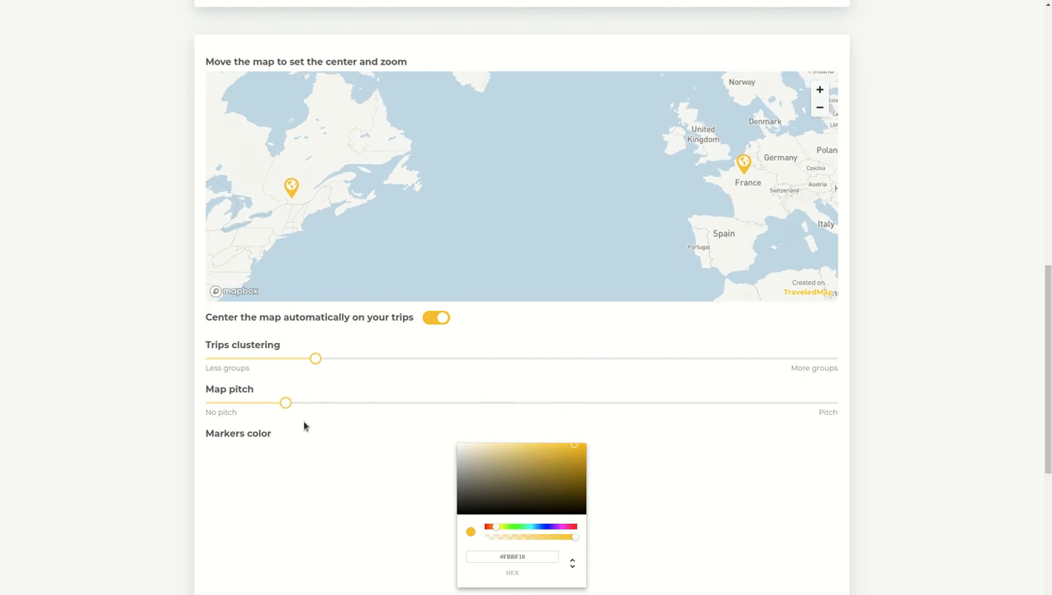
Set the markers color to the darker gold #B6912E
{"action": "scroll", "coordinate": [357, 460], "scroll_direction": "down", "scroll_amount": 1}
{"action": "left_click", "coordinate": [499, 386]}
{"action": "left_click", "coordinate": [520, 392]}
{"action": "left_click", "coordinate": [555, 408]}
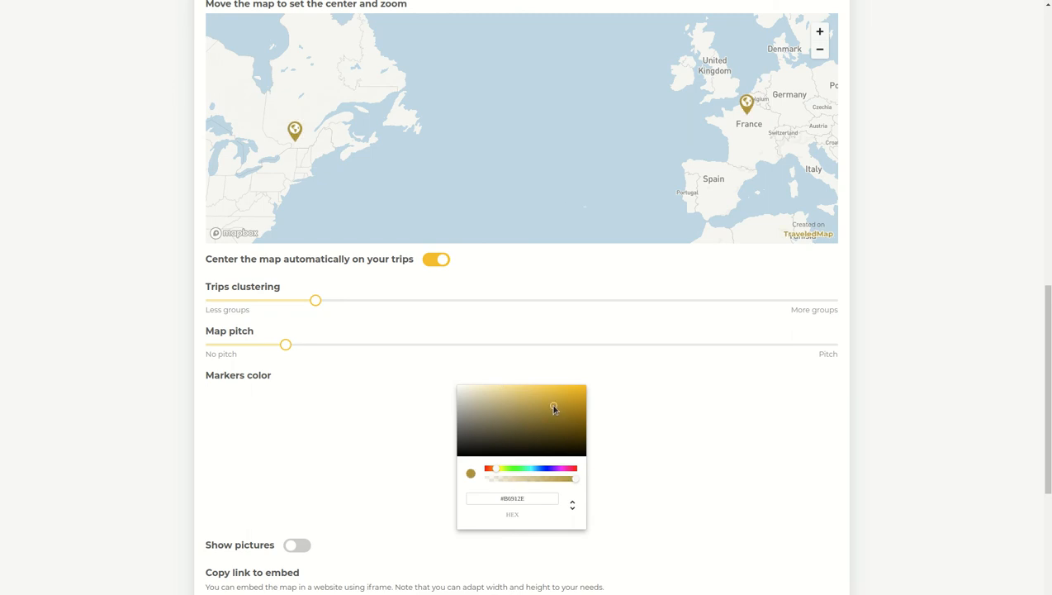
Switch the website development tool to WordPress plugin with short codes
{"action": "scroll", "coordinate": [346, 403], "scroll_direction": "down", "scroll_amount": 2}
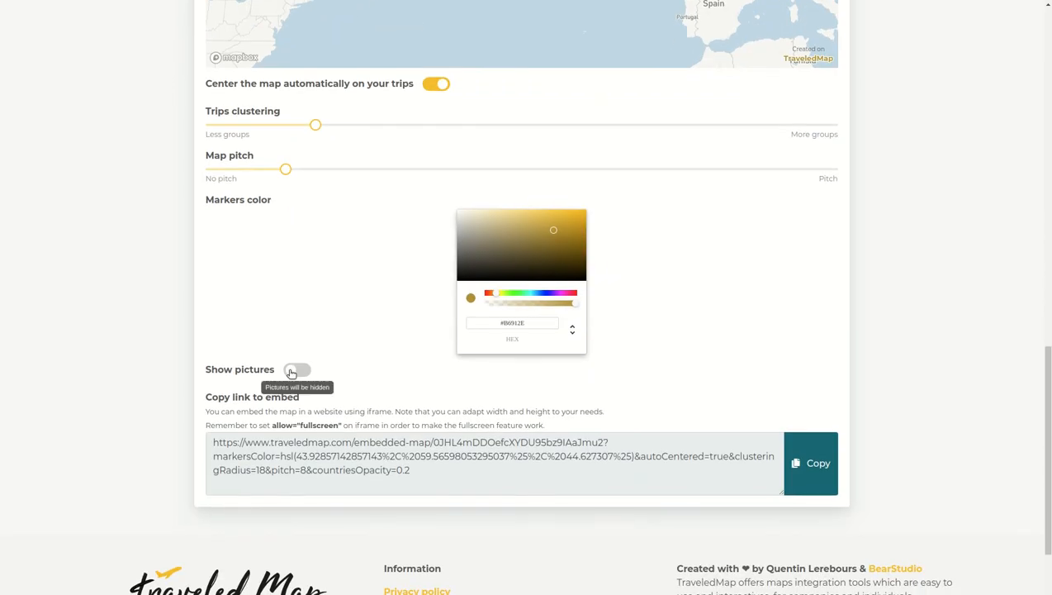
{"action": "scroll", "coordinate": [291, 373], "scroll_direction": "up", "scroll_amount": 1}
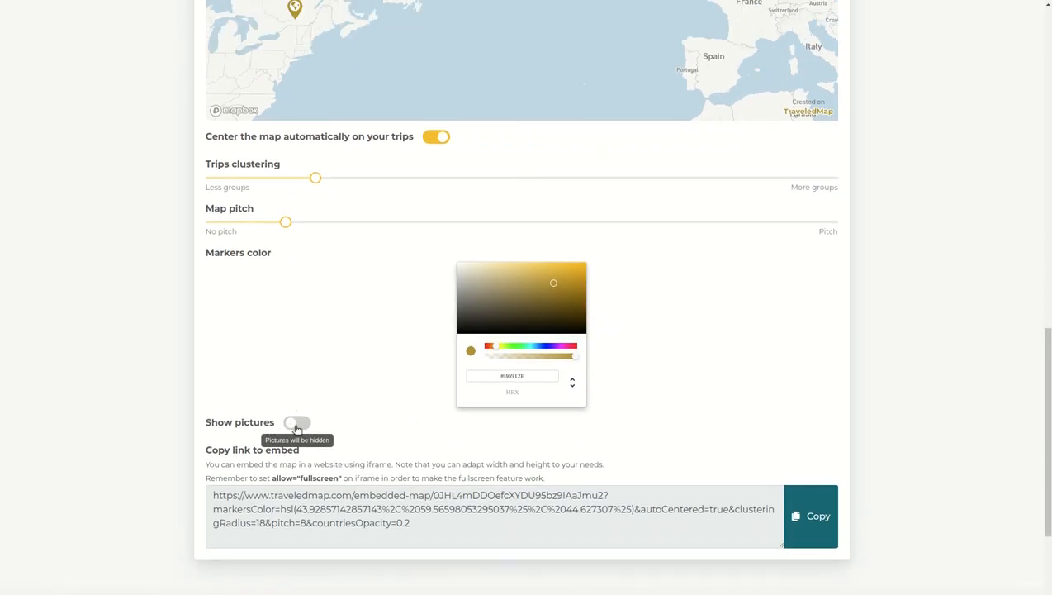
{"action": "scroll", "coordinate": [348, 372], "scroll_direction": "down", "scroll_amount": 1}
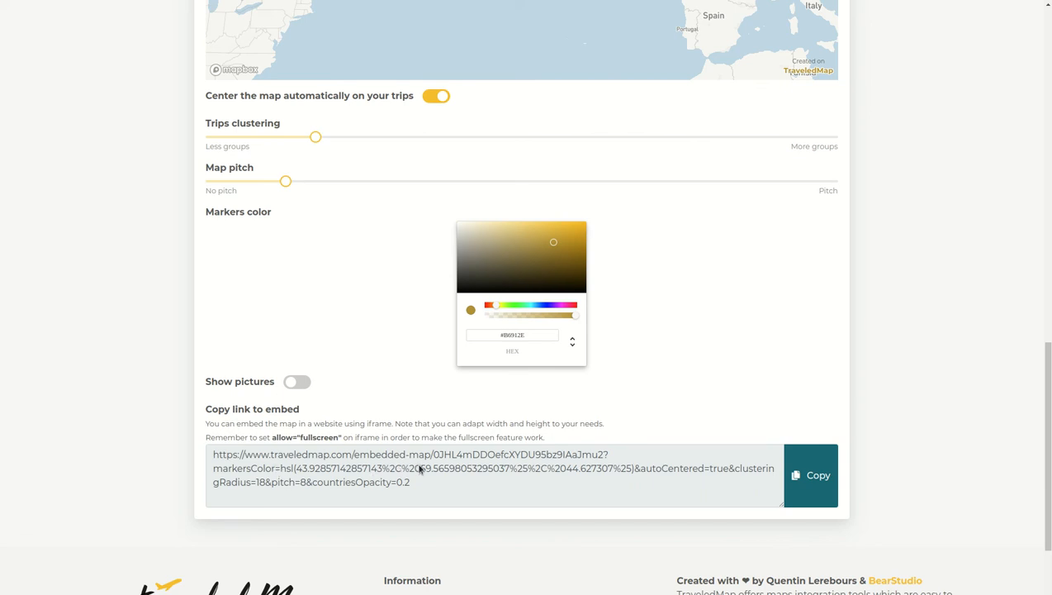
{"action": "scroll", "coordinate": [420, 469], "scroll_direction": "up", "scroll_amount": 8}
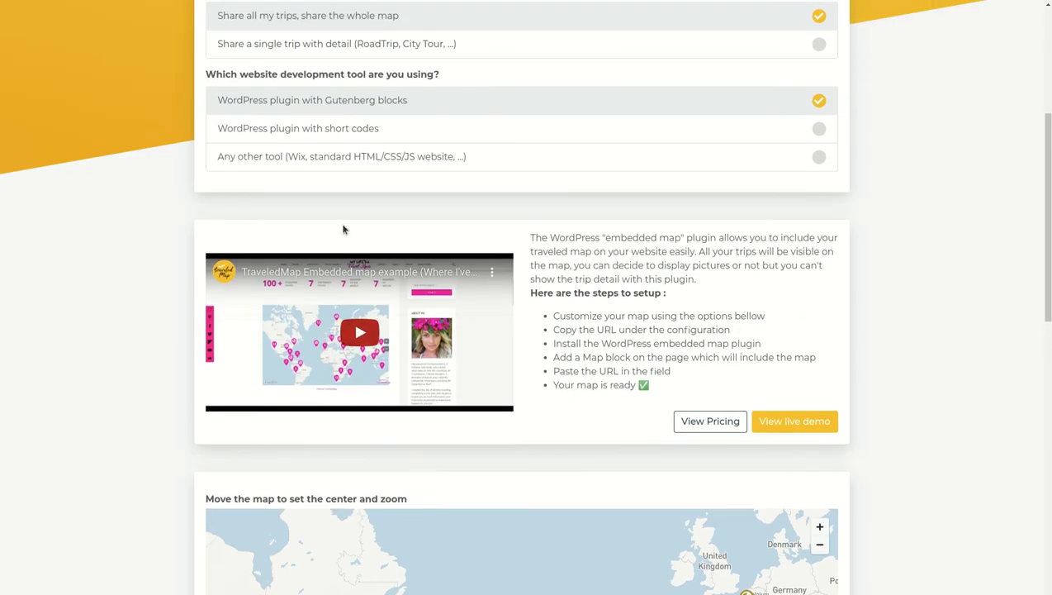
{"action": "left_click", "coordinate": [327, 128]}
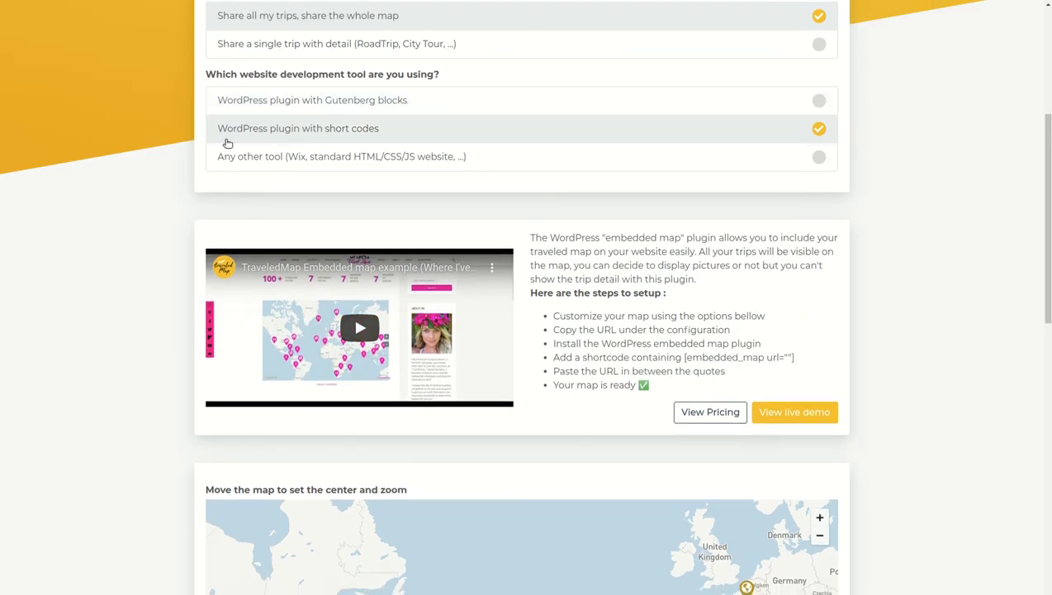
Select the whole iframe embed code generated for the shared map
{"action": "scroll", "coordinate": [149, 152], "scroll_direction": "down", "scroll_amount": 6}
{"action": "scroll", "coordinate": [148, 152], "scroll_direction": "down", "scroll_amount": 3}
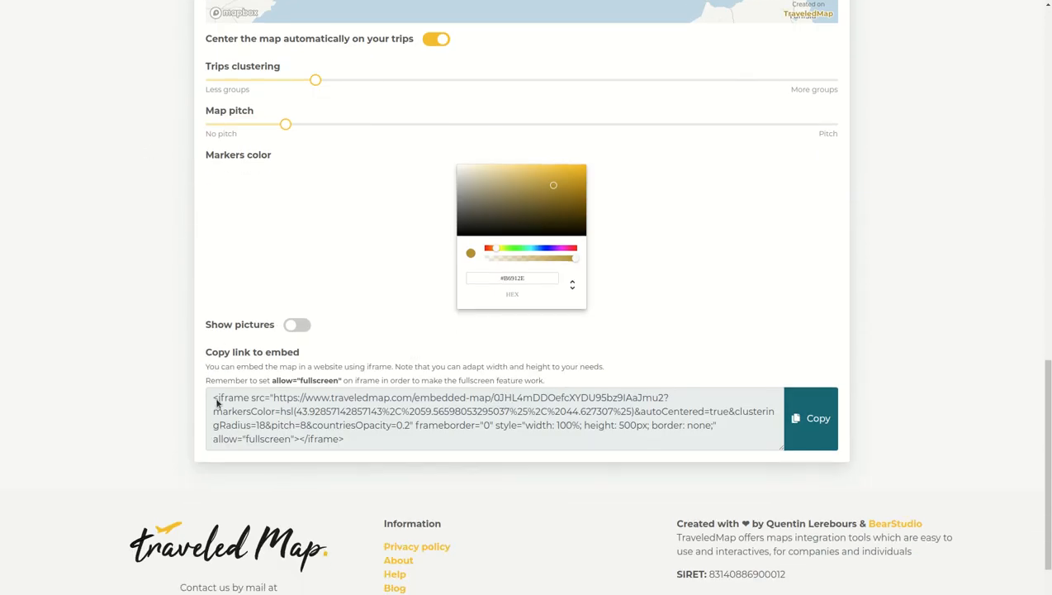
{"action": "left_click_drag", "start_coordinate": [215, 400], "coordinate": [354, 442]}
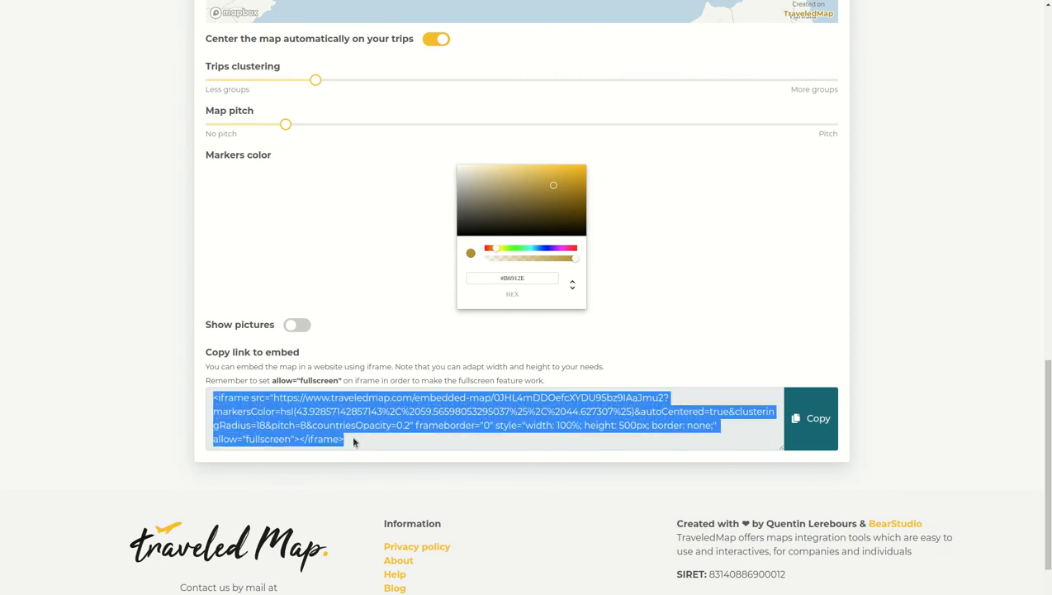
Switch the website development tool to Any other tool (Wix, standard HTML/CSS/JS website) and review its embed code
{"action": "scroll", "coordinate": [209, 382], "scroll_direction": "up", "scroll_amount": 5}
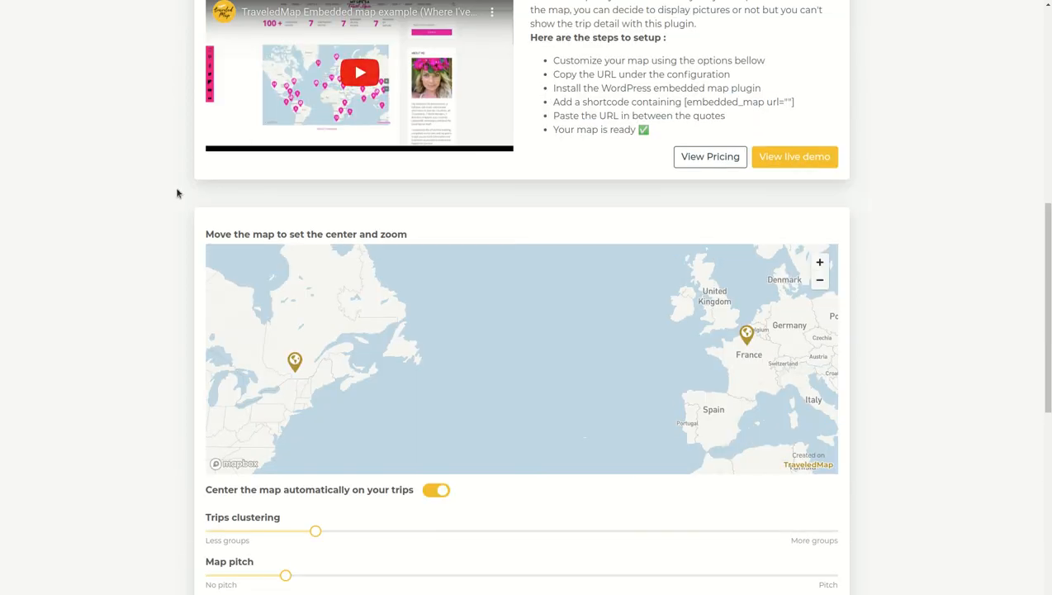
{"action": "scroll", "coordinate": [149, 202], "scroll_direction": "up", "scroll_amount": 5}
{"action": "left_click", "coordinate": [246, 289]}
{"action": "scroll", "coordinate": [138, 295], "scroll_direction": "down", "scroll_amount": 7}
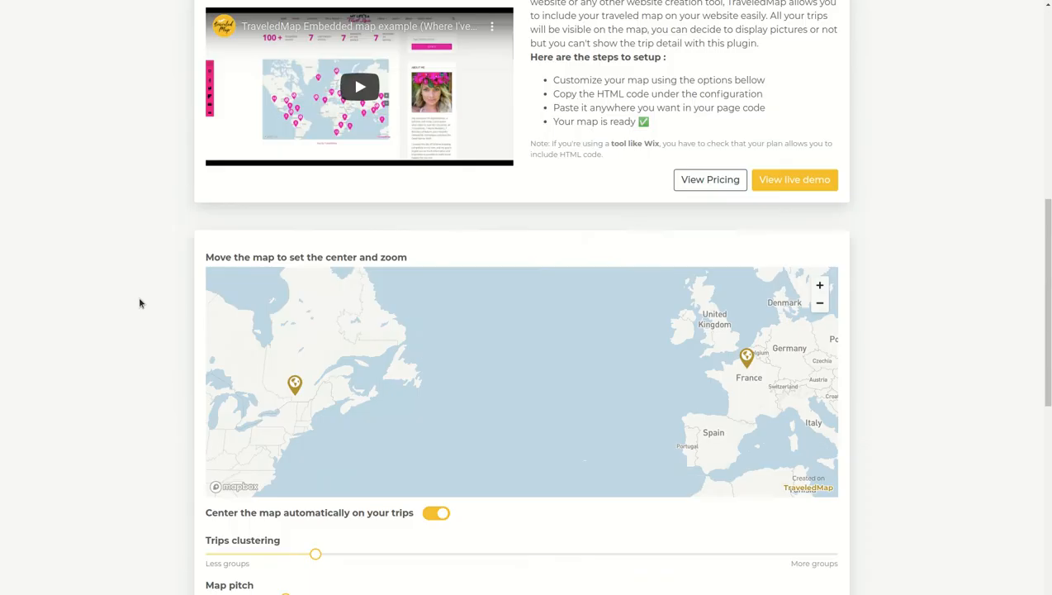
{"action": "scroll", "coordinate": [282, 530], "scroll_direction": "down", "scroll_amount": 2}
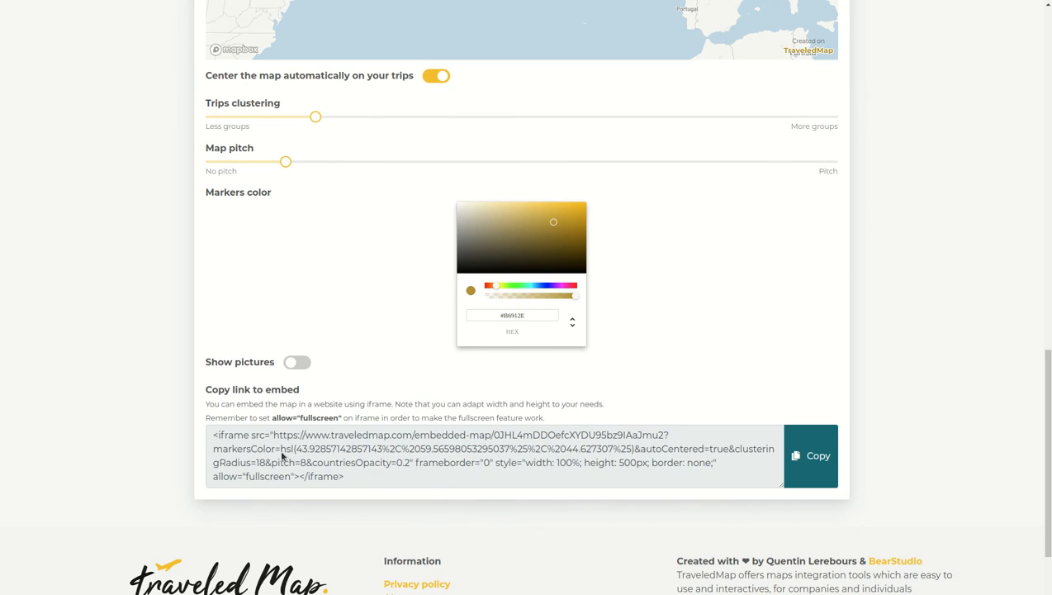
Choose to share a single trip with detail using the WordPress plugin with Gutenberg blocks
{"action": "scroll", "coordinate": [282, 455], "scroll_direction": "up", "scroll_amount": 15}
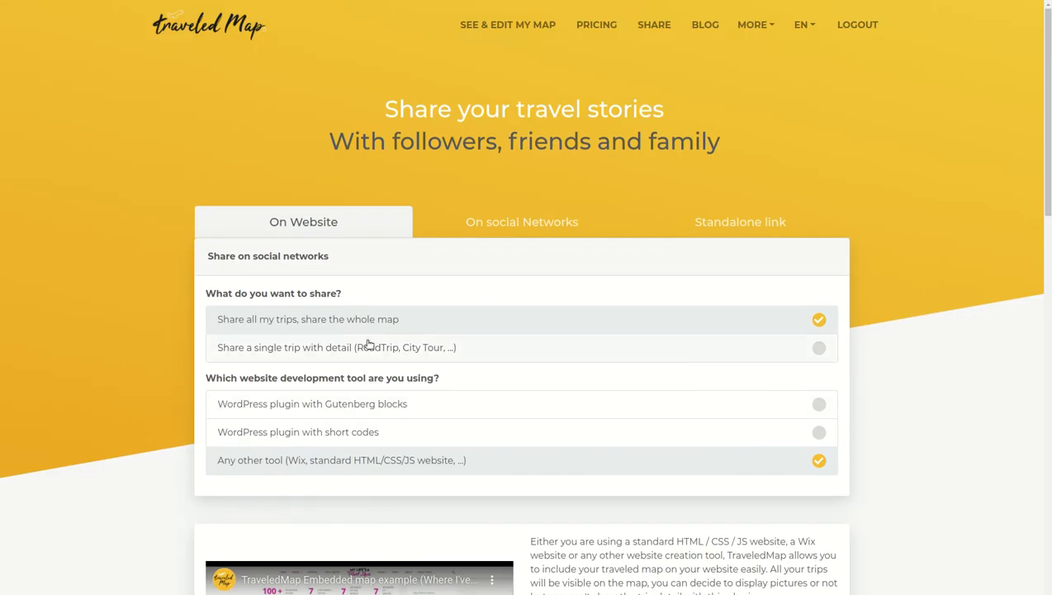
{"action": "left_click", "coordinate": [369, 345]}
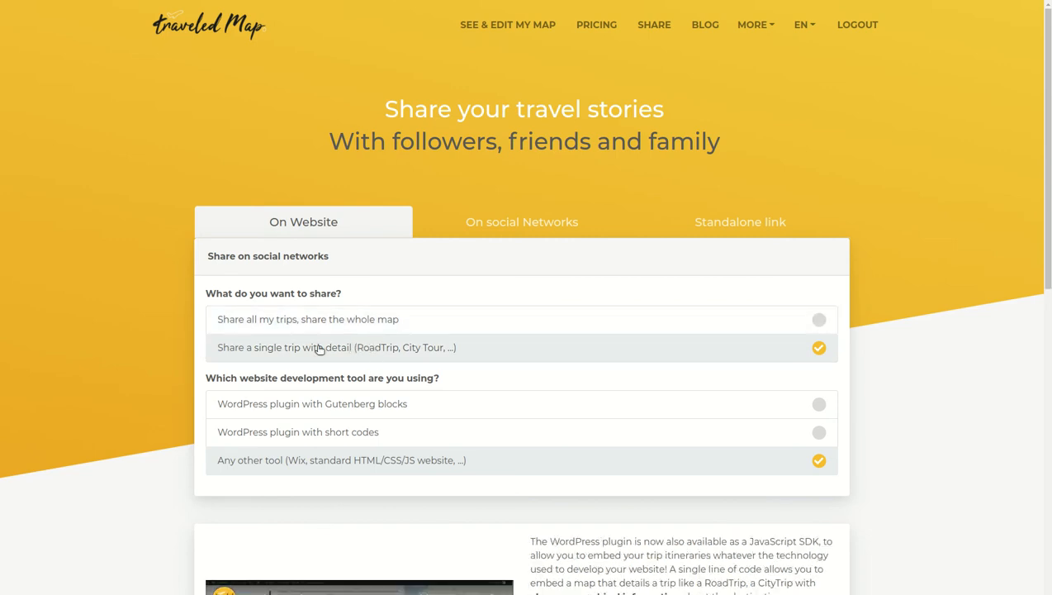
{"action": "scroll", "coordinate": [328, 351], "scroll_direction": "down", "scroll_amount": 1}
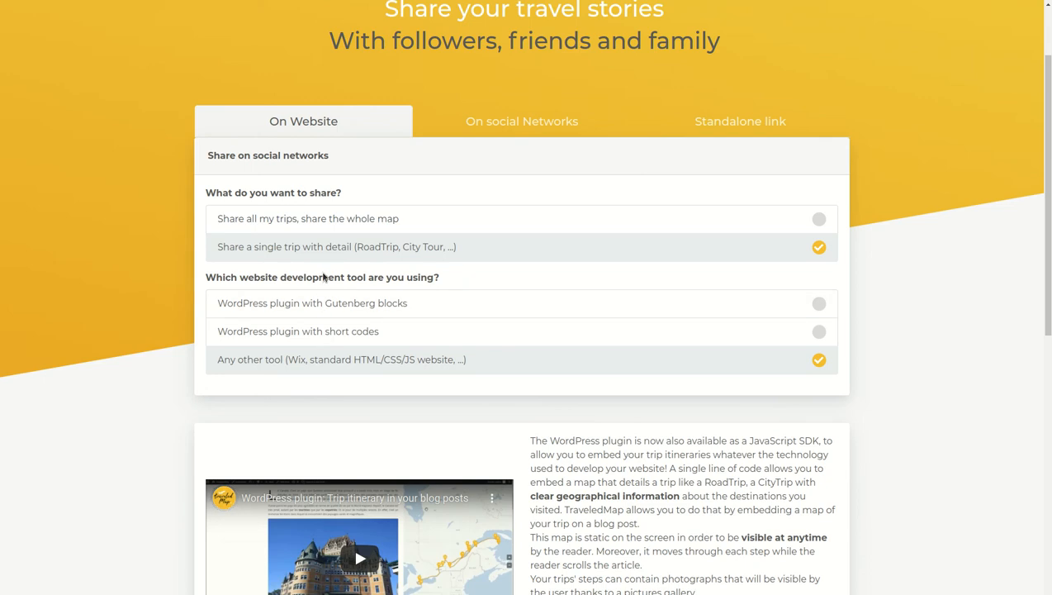
{"action": "scroll", "coordinate": [325, 281], "scroll_direction": "down", "scroll_amount": 1}
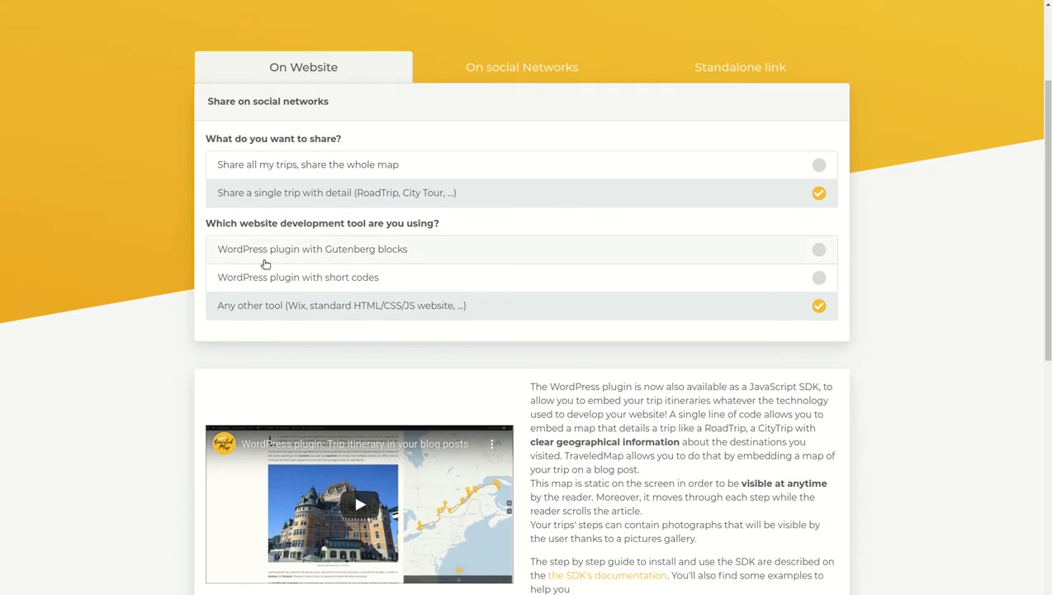
{"action": "left_click", "coordinate": [323, 254]}
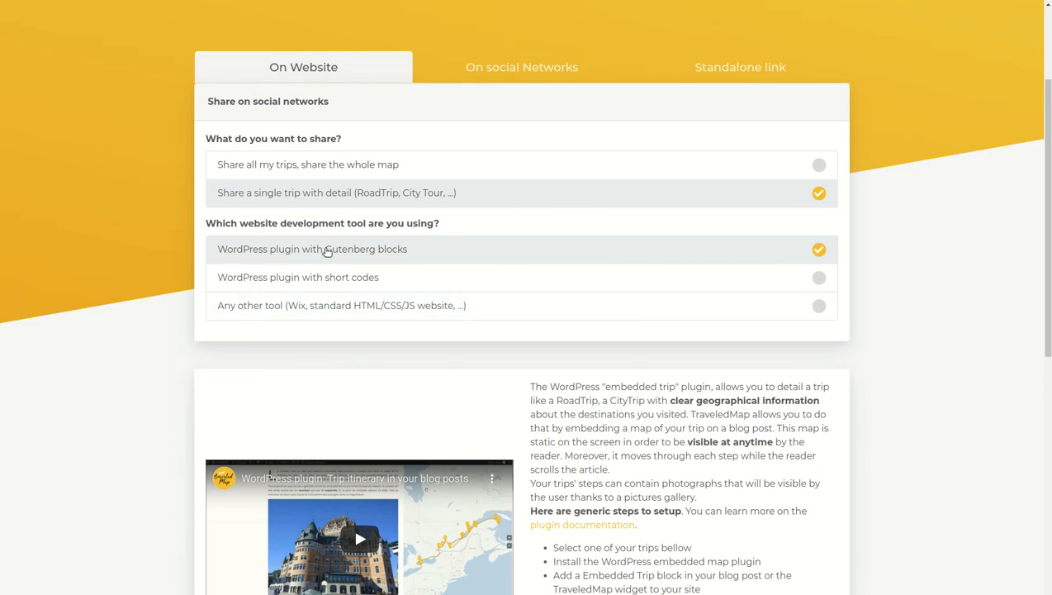
Select the trip 15 days RoadTrip in Canada as the trip to write about
{"action": "scroll", "coordinate": [325, 251], "scroll_direction": "down", "scroll_amount": 6}
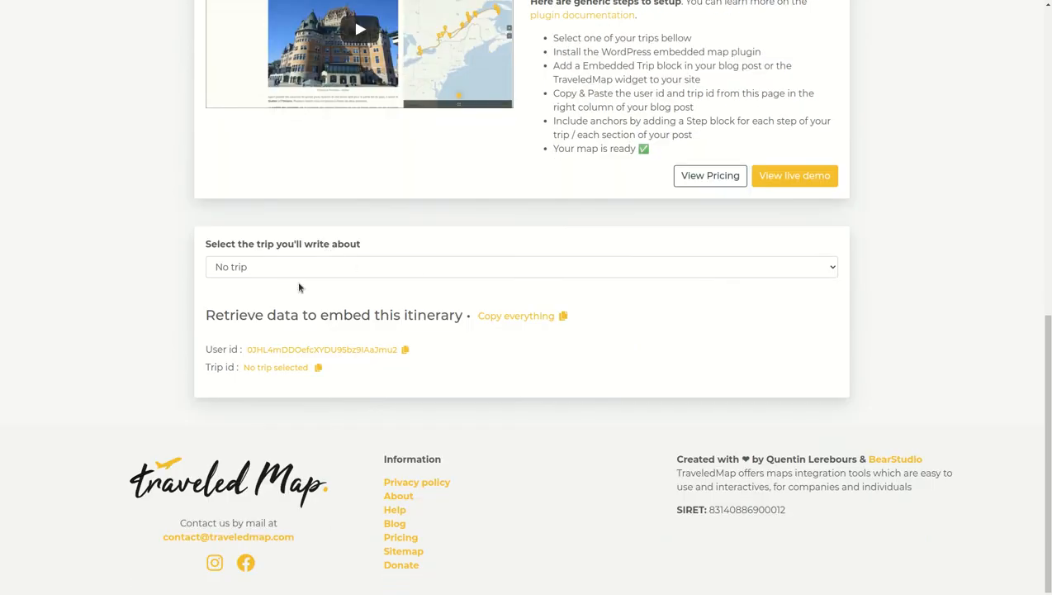
{"action": "left_click", "coordinate": [327, 269]}
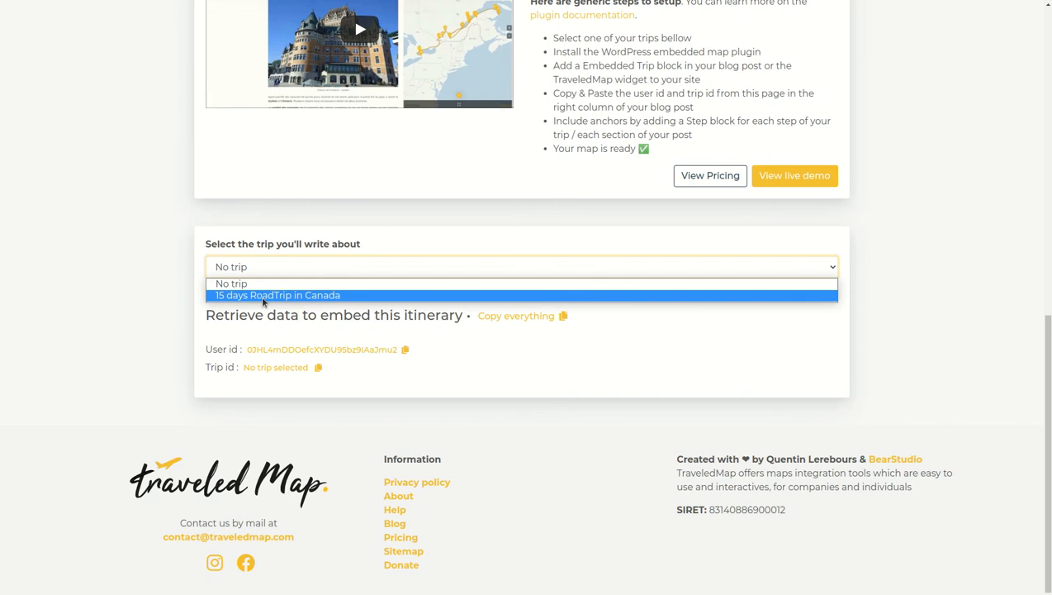
{"action": "left_click", "coordinate": [195, 286]}
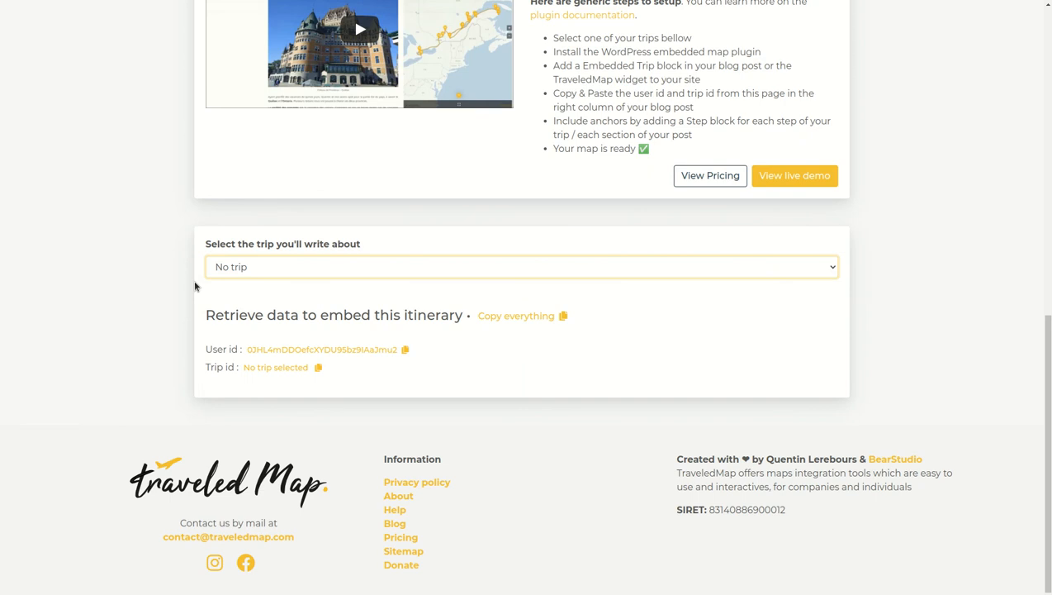
{"action": "left_click", "coordinate": [291, 272]}
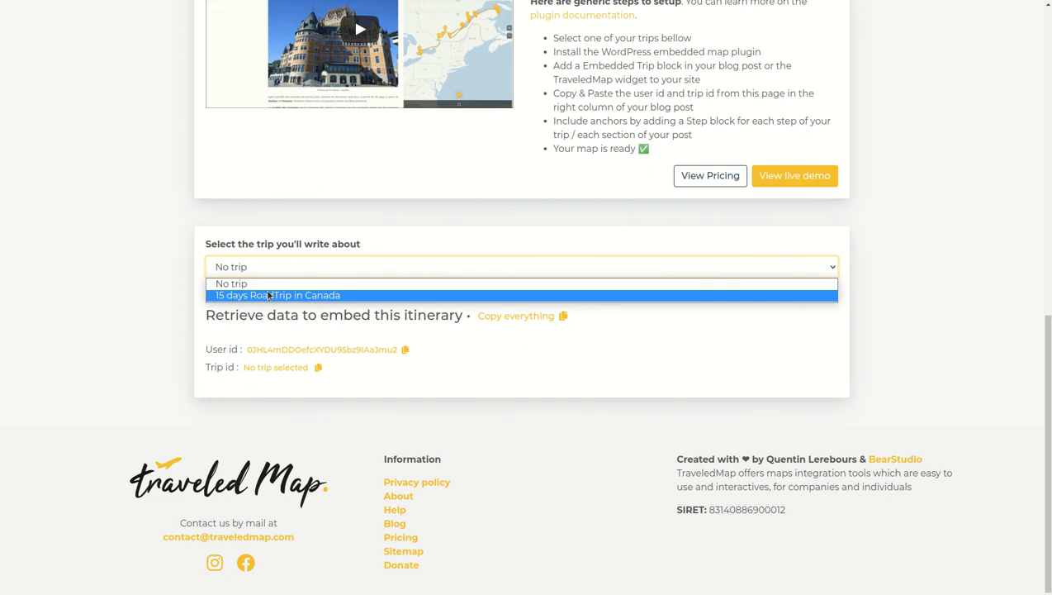
{"action": "left_click", "coordinate": [268, 295]}
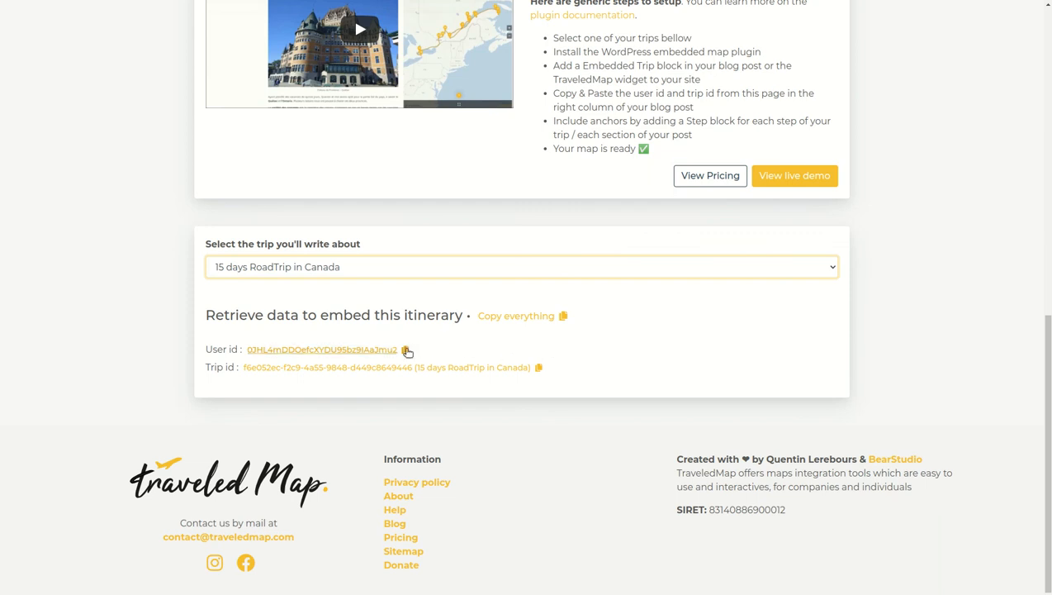
{"action": "scroll", "coordinate": [1003, 297], "scroll_direction": "up", "scroll_amount": 7}
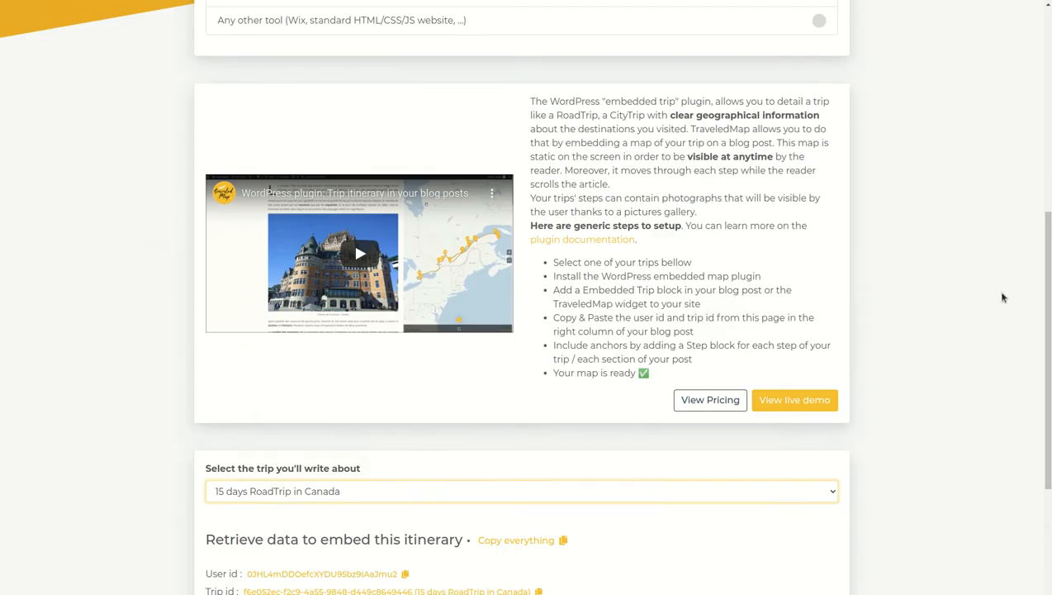
{"action": "scroll", "coordinate": [1003, 298], "scroll_direction": "down", "scroll_amount": 4}
{"action": "scroll", "coordinate": [1003, 297], "scroll_direction": "down", "scroll_amount": 3}
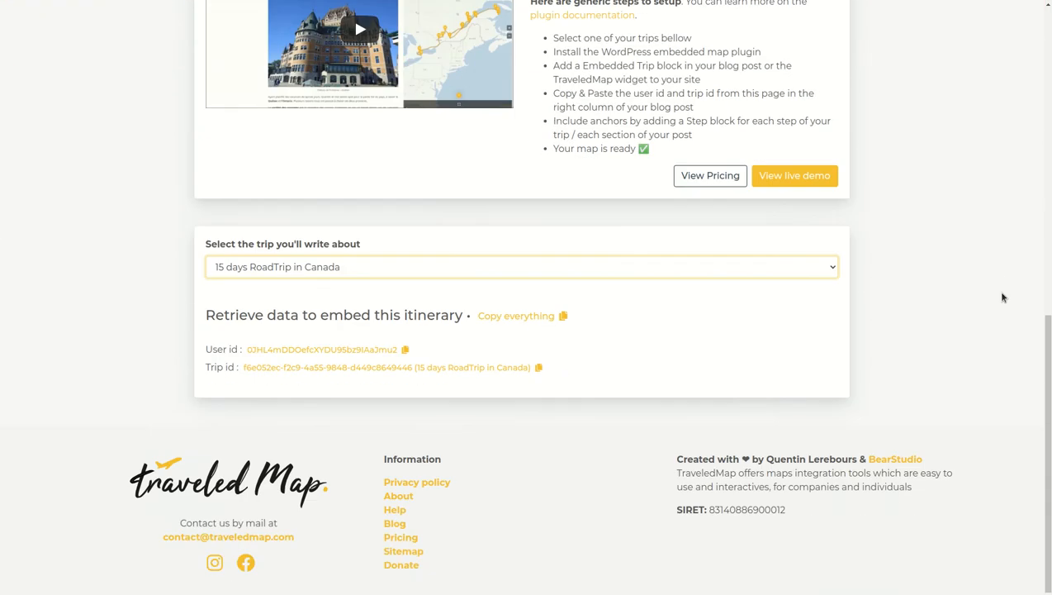
{"action": "scroll", "coordinate": [1003, 298], "scroll_direction": "up", "scroll_amount": 4}
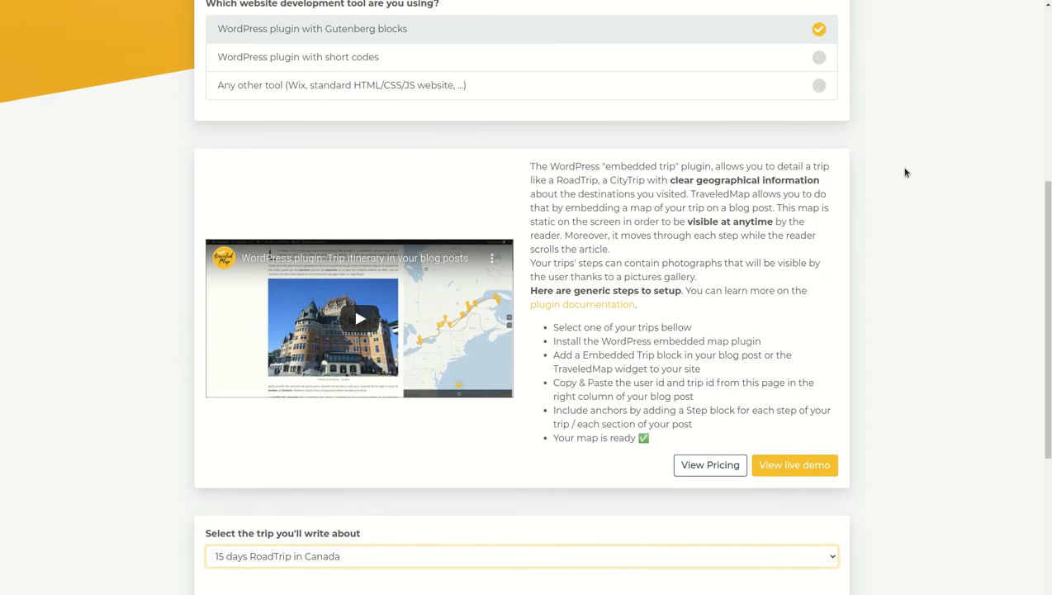